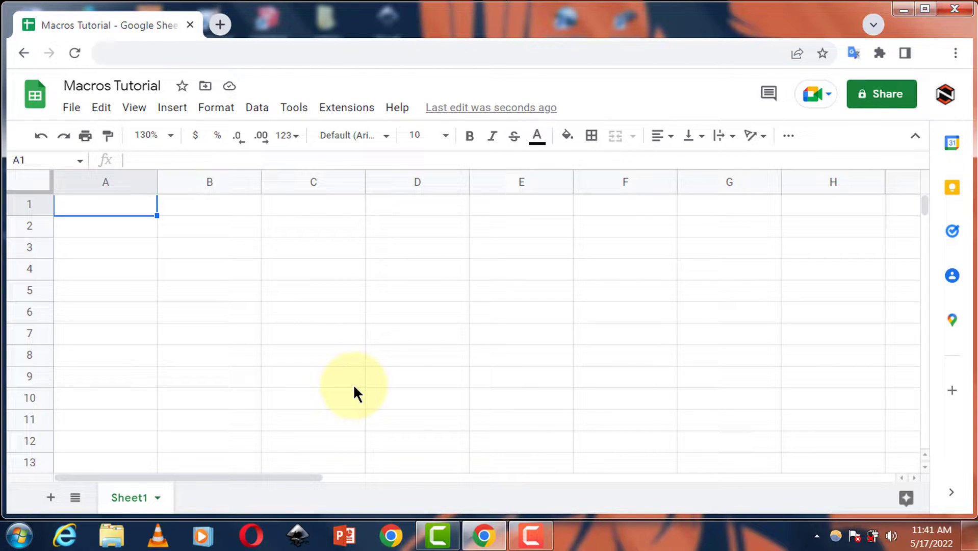
- Start recording a new macro in the empty sheet
{"action": "left_click", "coordinate": [350, 108]}
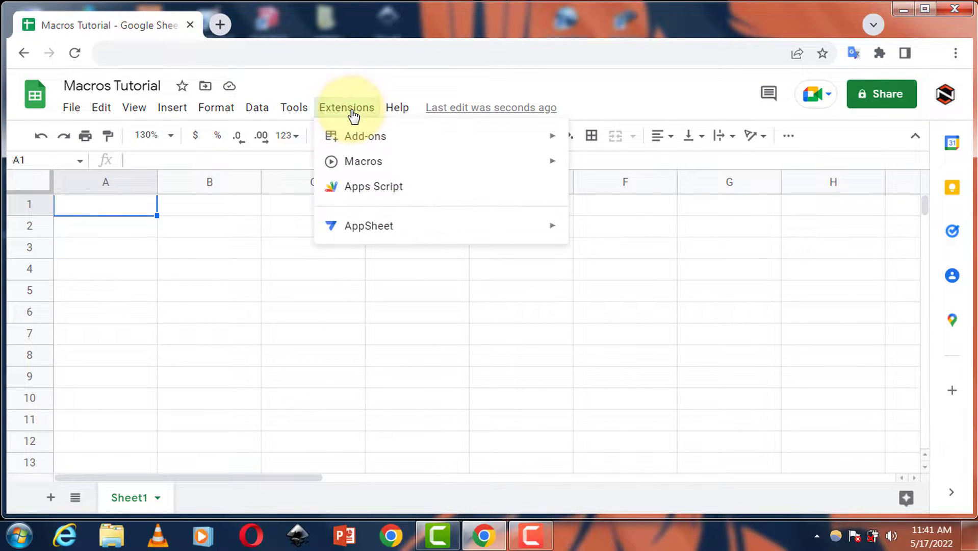
{"action": "mouse_move", "coordinate": [363, 172]}
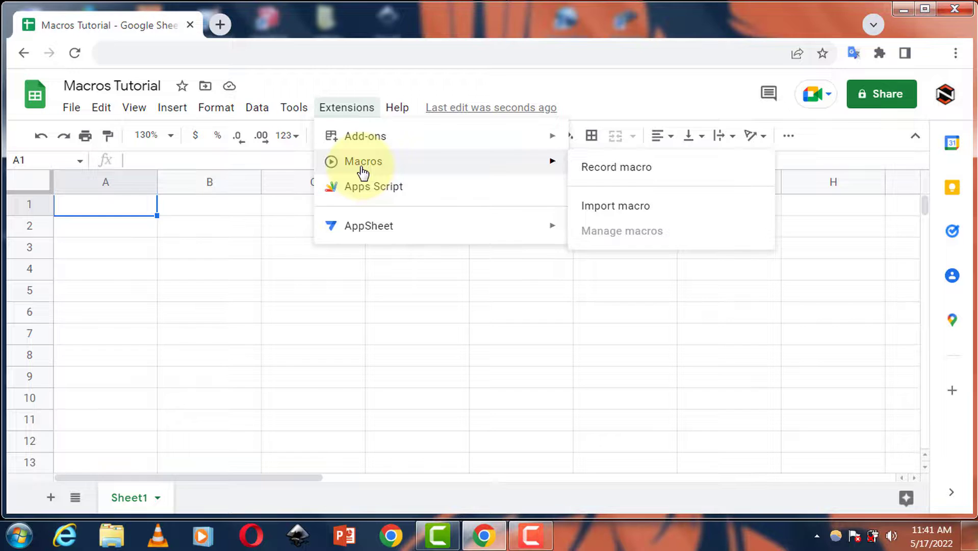
{"action": "left_click", "coordinate": [613, 168]}
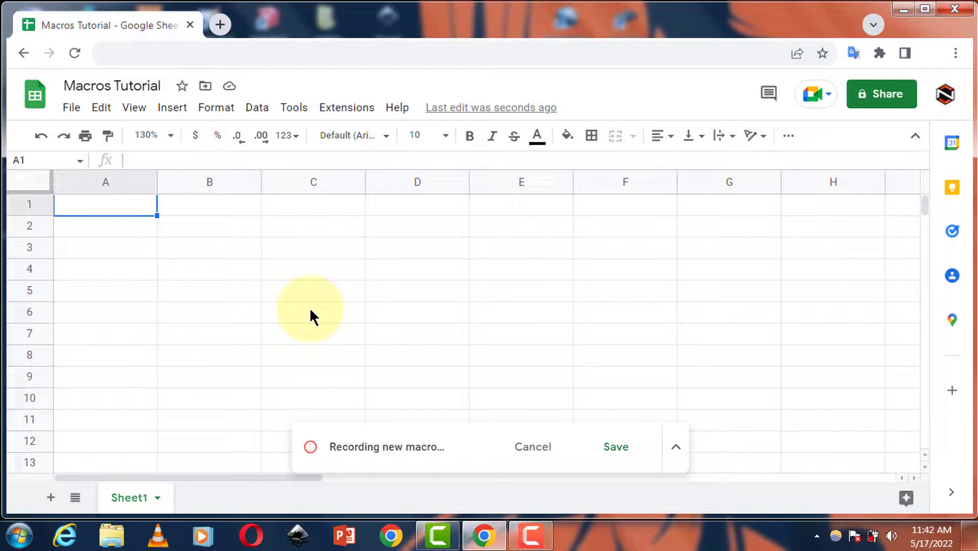
- Merge cells B1 through F1 into a single title cell
{"action": "left_click_drag", "start_coordinate": [238, 204], "coordinate": [635, 207]}
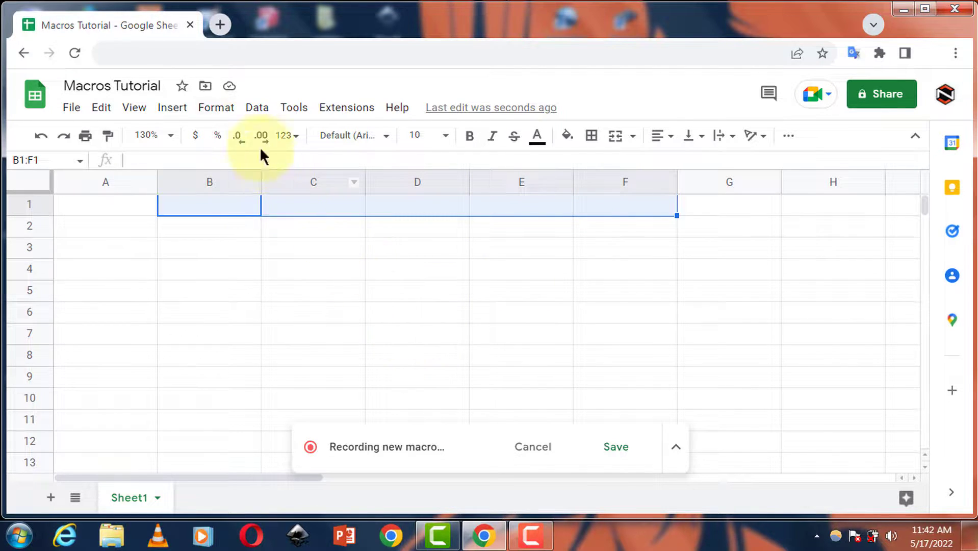
{"action": "left_click", "coordinate": [215, 108]}
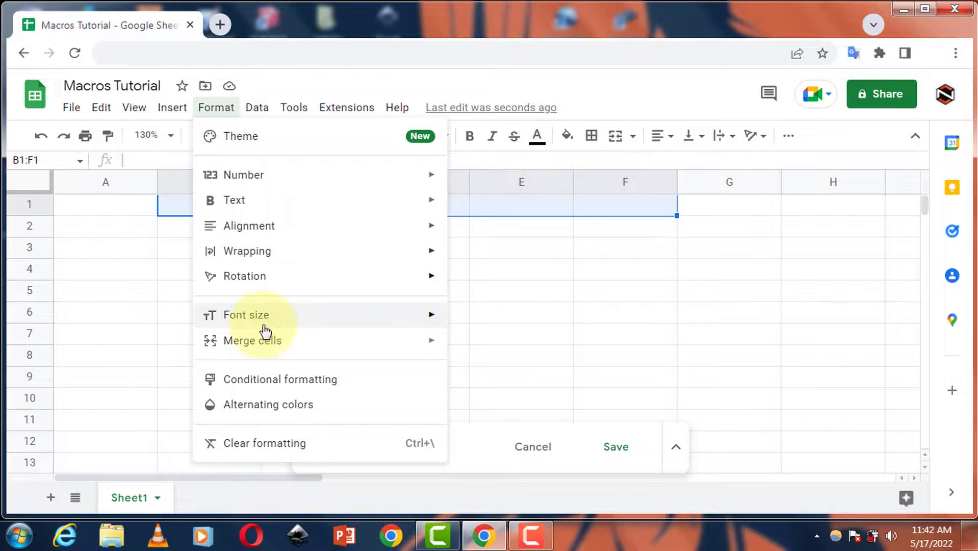
{"action": "mouse_move", "coordinate": [271, 336]}
{"action": "left_click", "coordinate": [503, 352]}
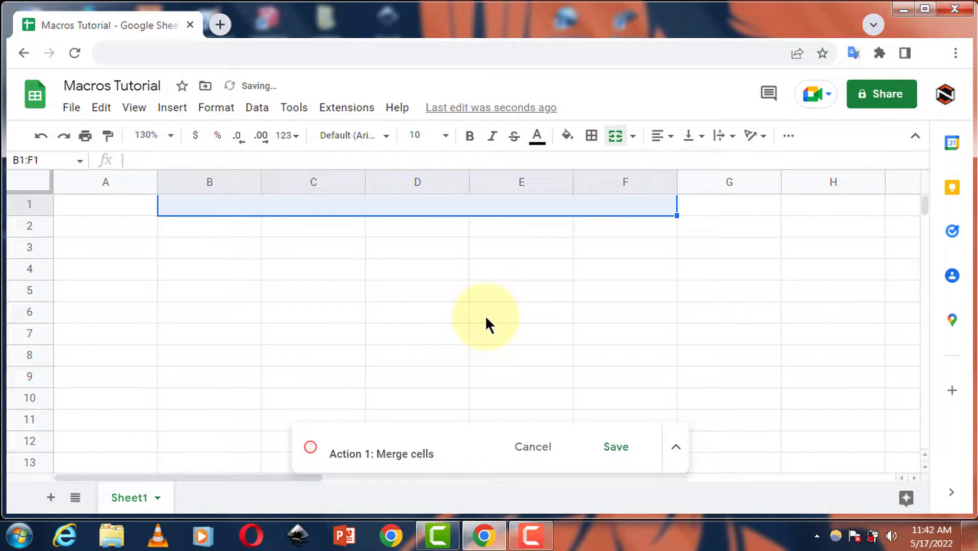
- Enter the title "OFFICE NOTEBOOK PVT LTD" in the merged B1:F1 cell and centre it horizontally
{"action": "type", "text": "OFFIC"}
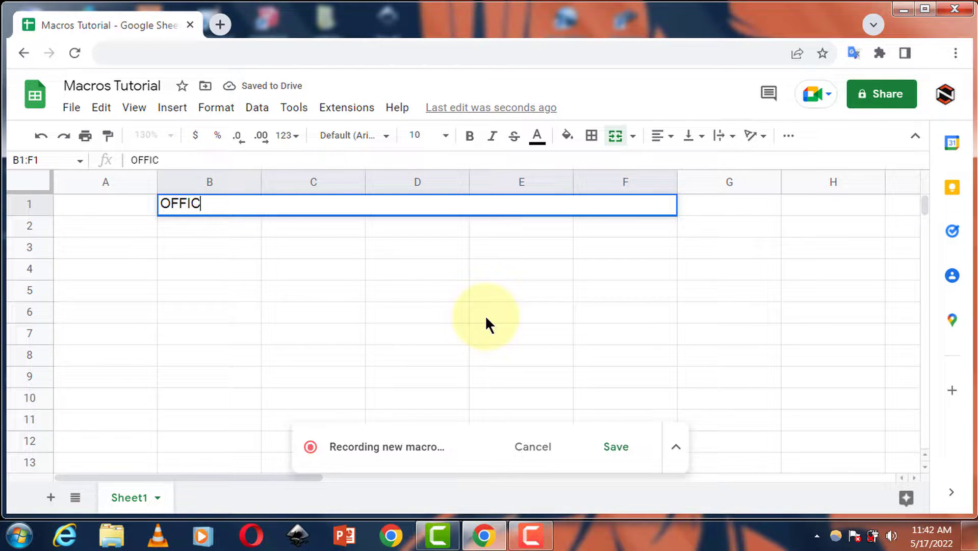
{"action": "type", "text": "E NOTE"}
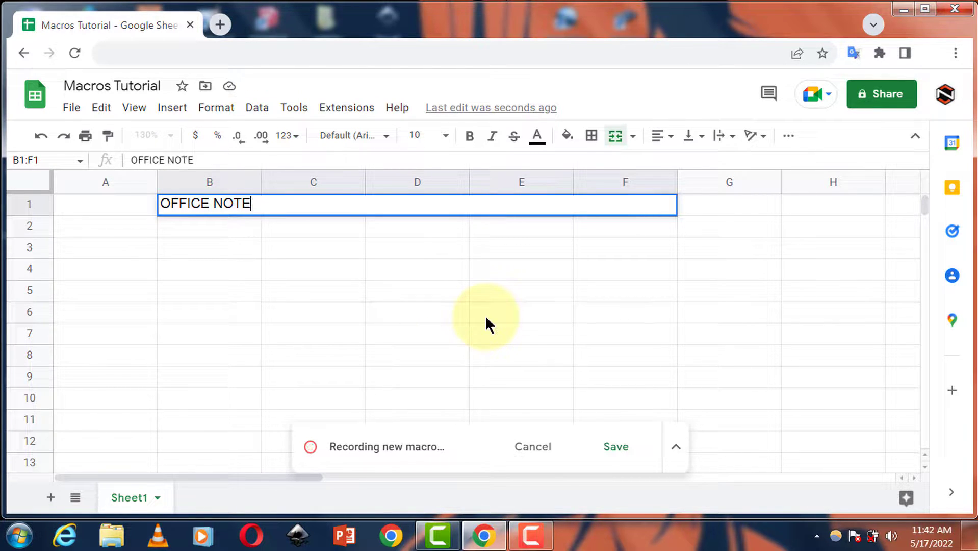
{"action": "type", "text": "BOOK P"}
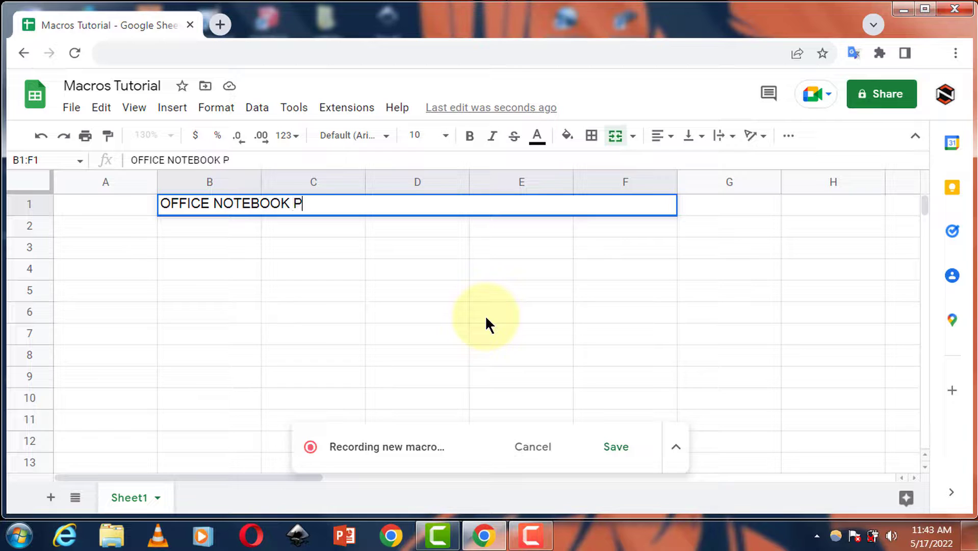
{"action": "type", "text": "VT LTD"}
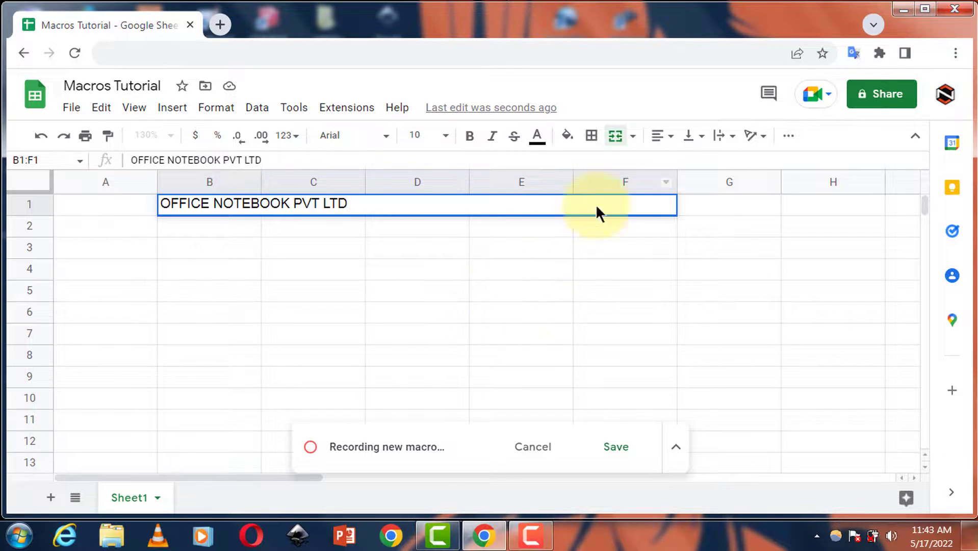
{"action": "left_click", "coordinate": [662, 137]}
{"action": "left_click", "coordinate": [677, 162]}
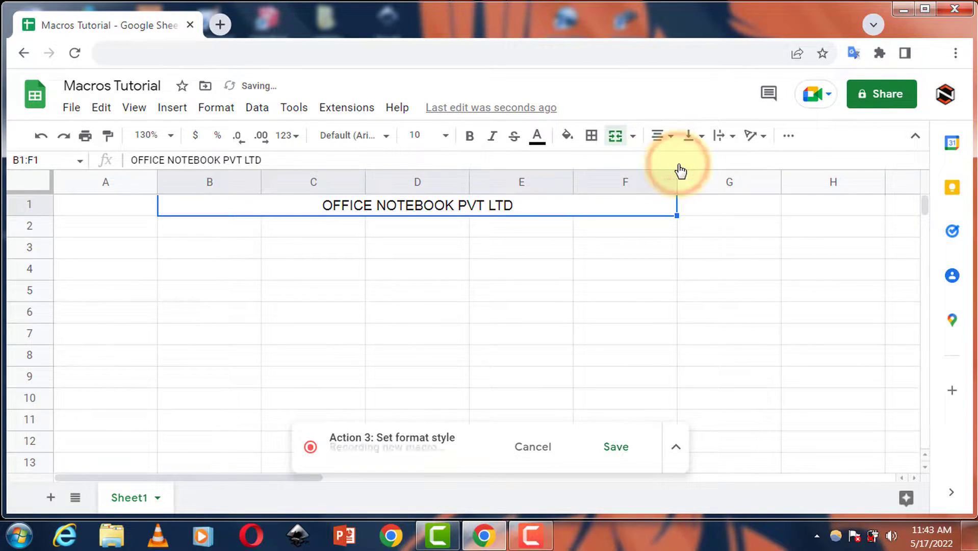
- Fill the merged title cell's background with bright yellow
{"action": "left_click", "coordinate": [575, 142]}
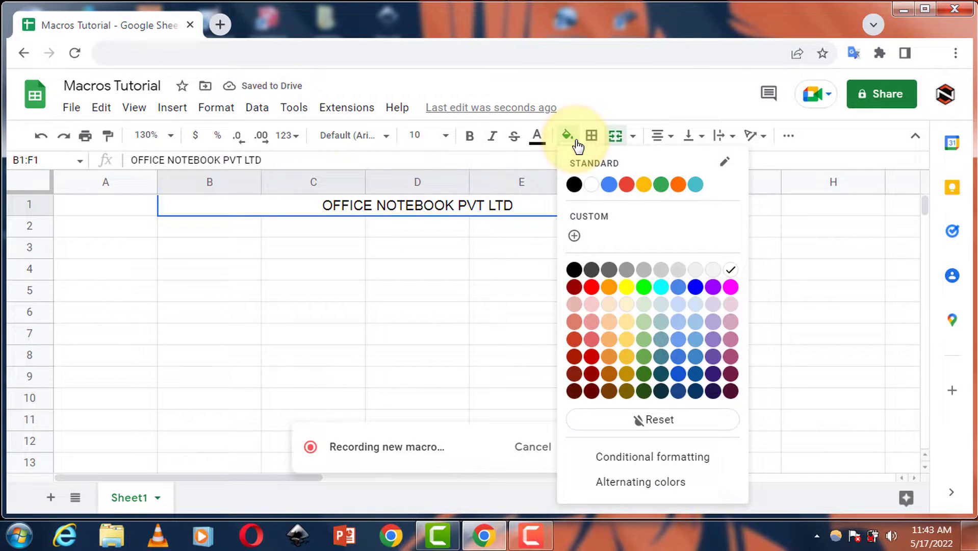
{"action": "left_click", "coordinate": [627, 287]}
{"action": "left_click", "coordinate": [475, 286]}
- Enter the column headers Sl No, Items, Price, Quantity and Amount in cells B2 through F2
{"action": "left_click", "coordinate": [231, 229]}
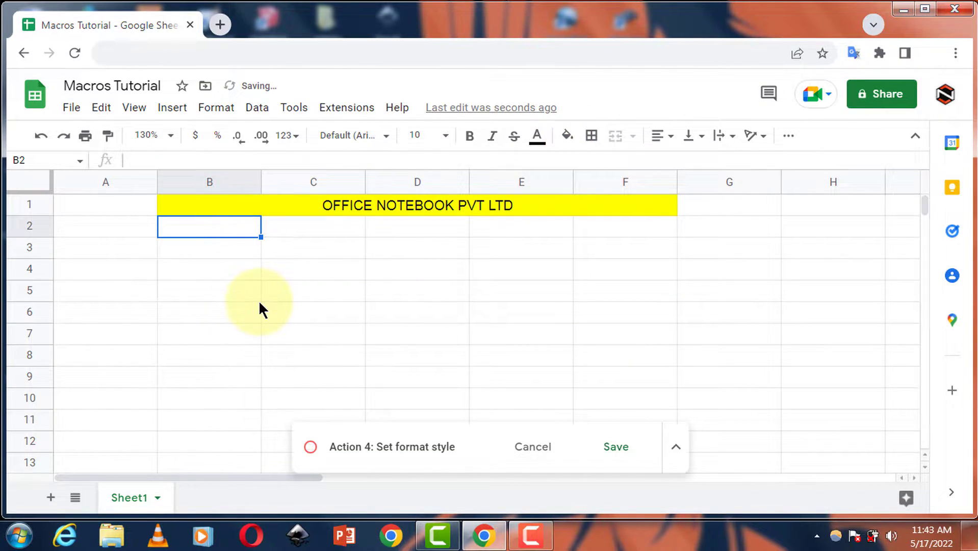
{"action": "type", "text": "S"}
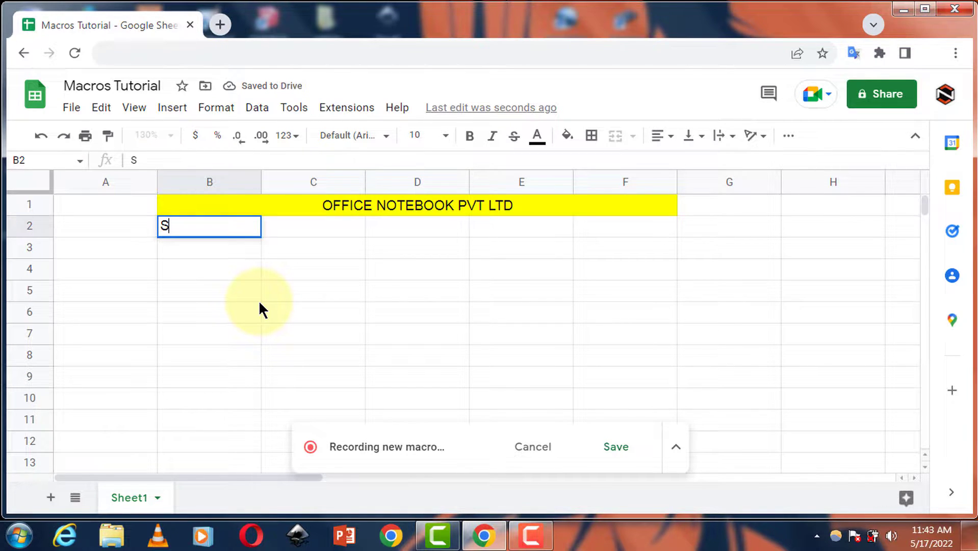
{"action": "type", "text": "l No"}
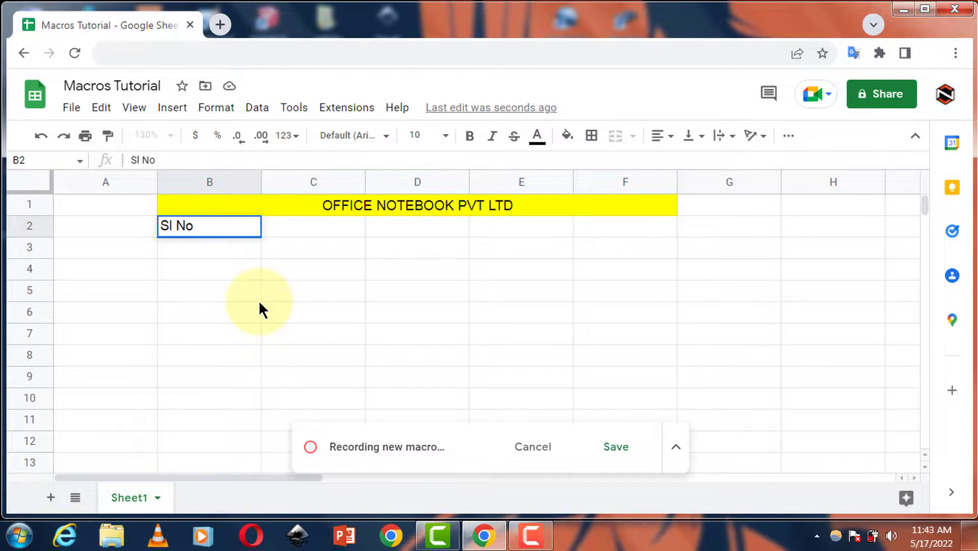
{"action": "key", "text": "Tab"}
{"action": "type", "text": "Items"}
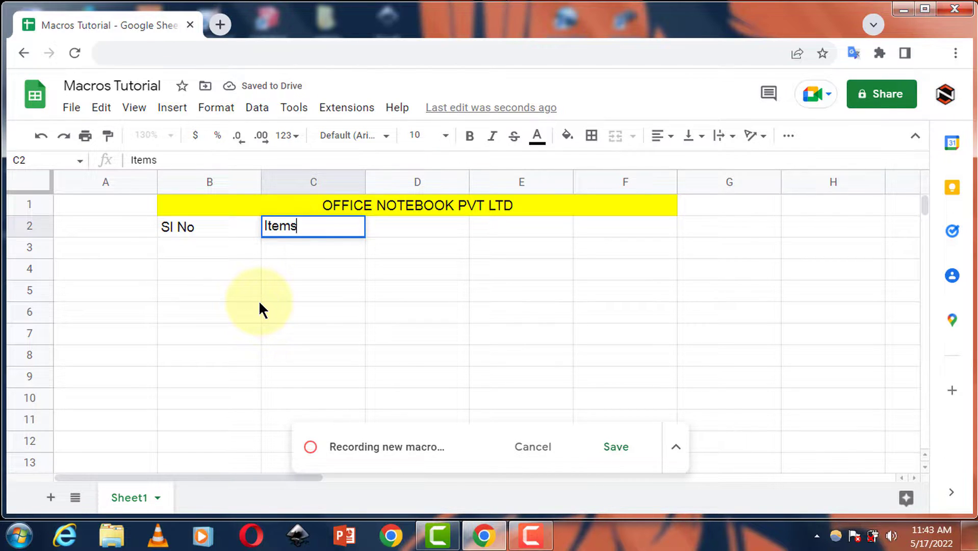
{"action": "key", "text": "Tab"}
{"action": "type", "text": "P"}
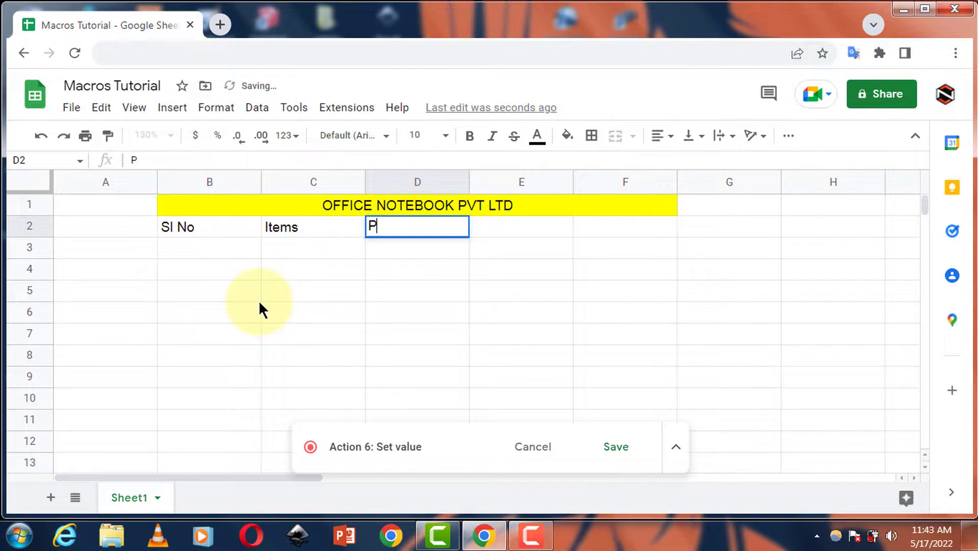
{"action": "type", "text": "rice"}
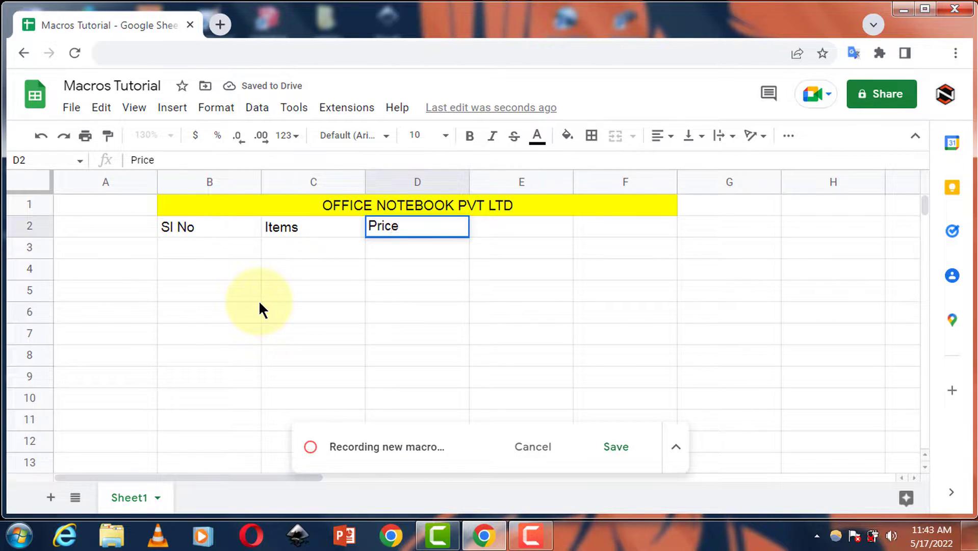
{"action": "key", "text": "Tab"}
{"action": "type", "text": "quantity"}
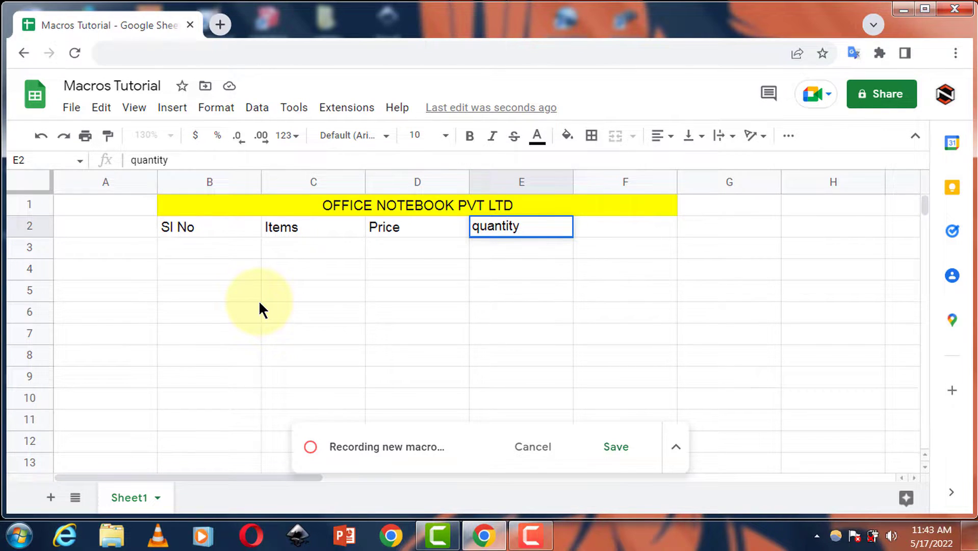
{"action": "key", "text": "Tab"}
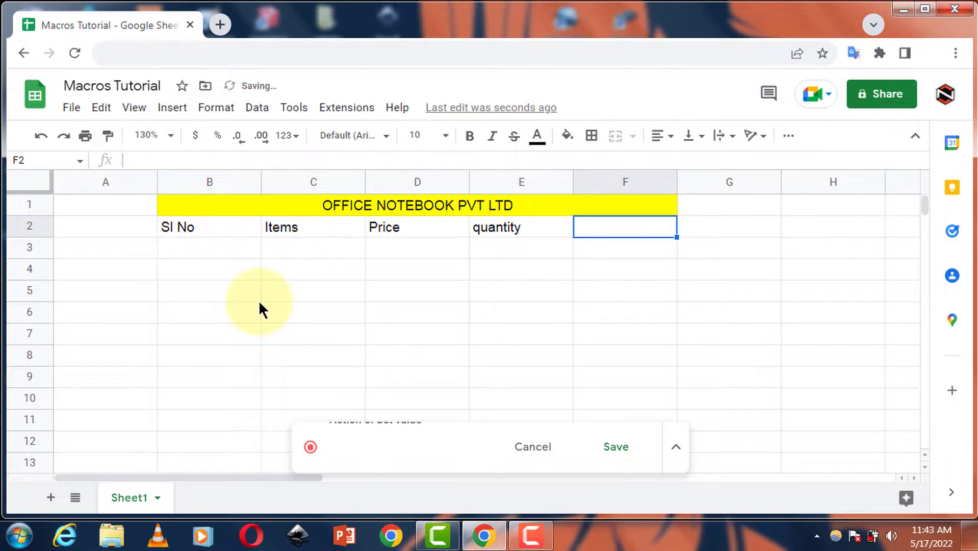
{"action": "type", "text": "Amount"}
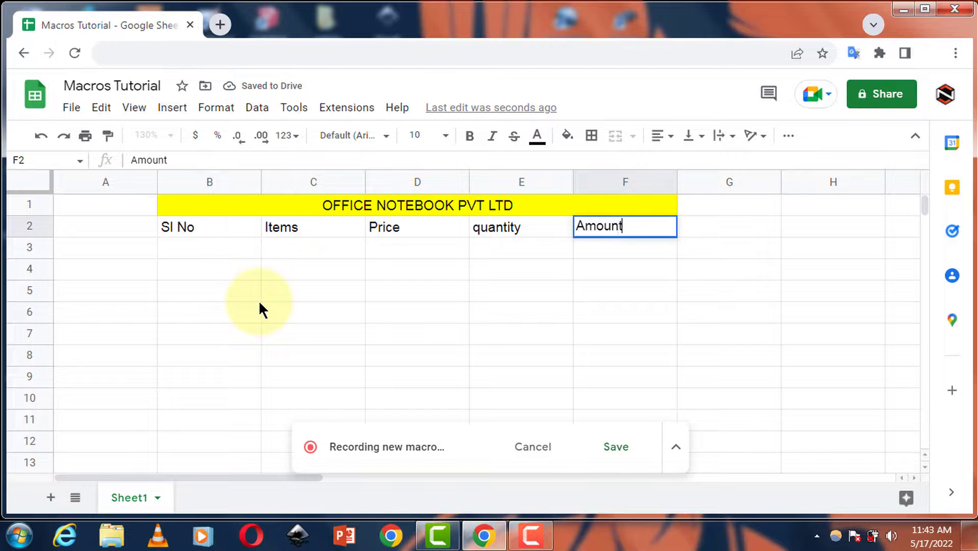
{"action": "key", "text": "Down"}
{"action": "key", "text": "Down"}
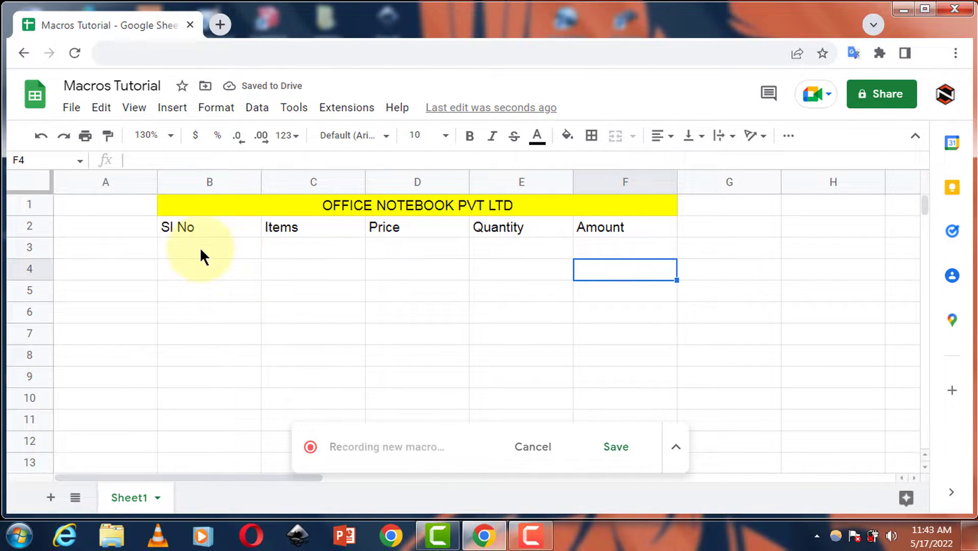
- Enter 1 and 2 in B3 and B4, and autofill the serial numbers down to 5 in B7
{"action": "left_click", "coordinate": [199, 247]}
{"action": "type", "text": "1"}
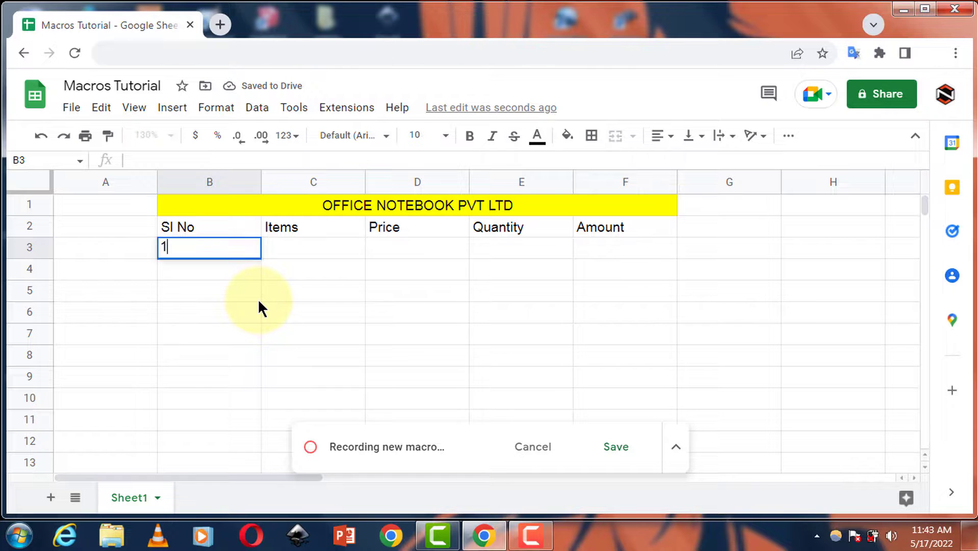
{"action": "key", "text": "Return"}
{"action": "type", "text": "2"}
{"action": "key", "text": "Return"}
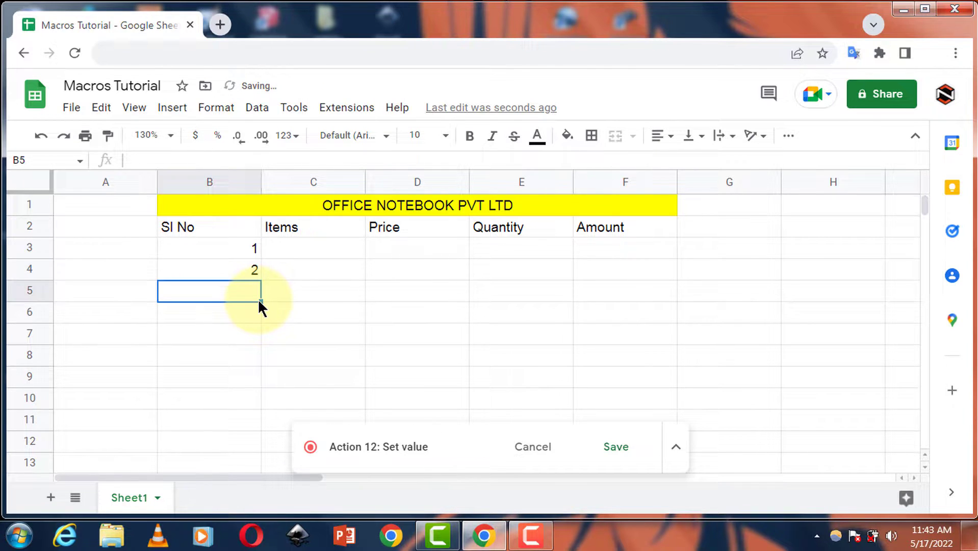
{"action": "left_click_drag", "start_coordinate": [239, 251], "coordinate": [261, 343]}
- List Pen, Pencil, Marker, Chalk and Eraser under Items in cells C3 through C7
{"action": "left_click", "coordinate": [315, 254]}
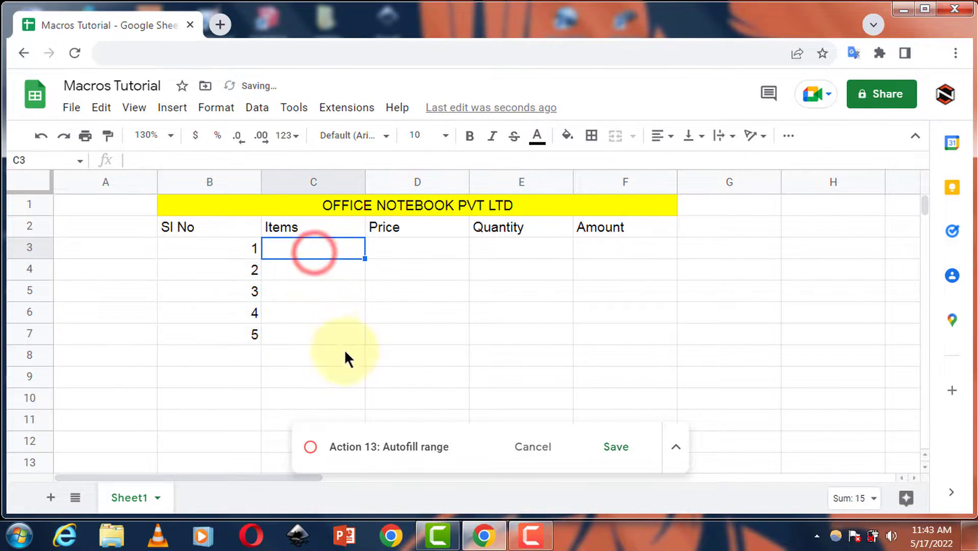
{"action": "type", "text": "Pen"}
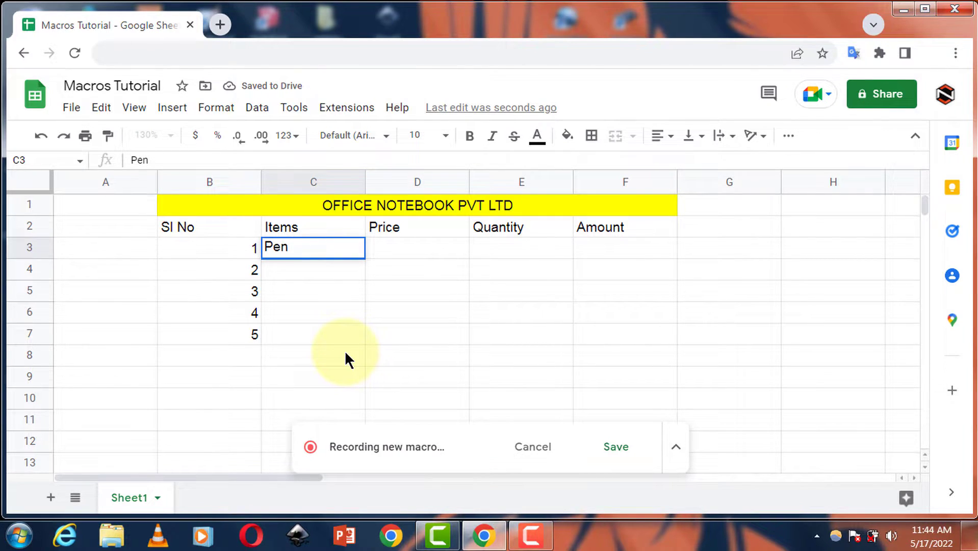
{"action": "key", "text": "Return"}
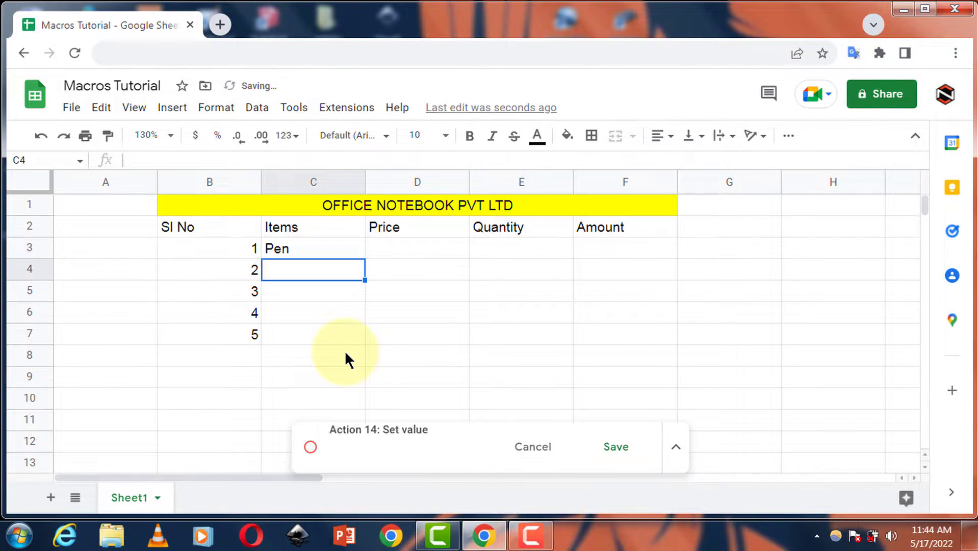
{"action": "type", "text": "Pencil"}
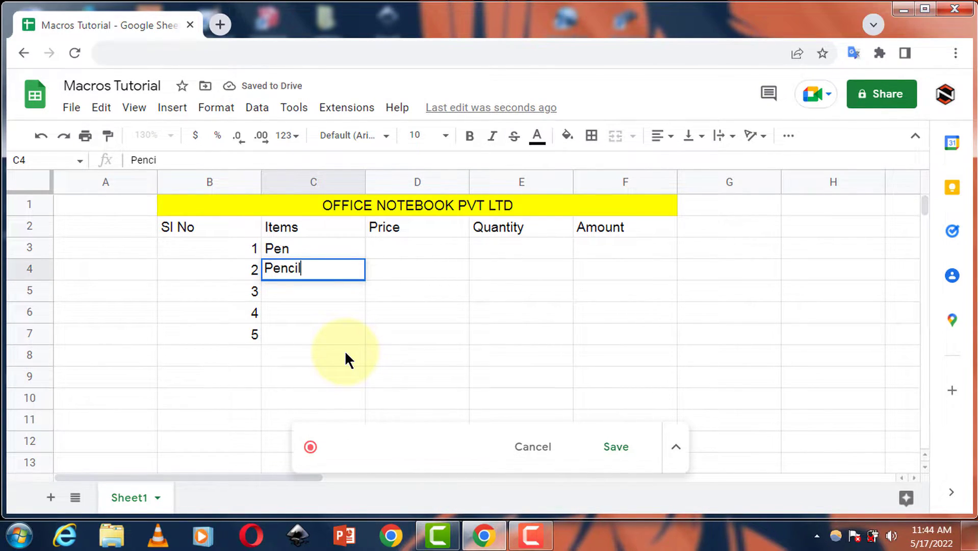
{"action": "key", "text": "Return"}
{"action": "type", "text": "Marker"}
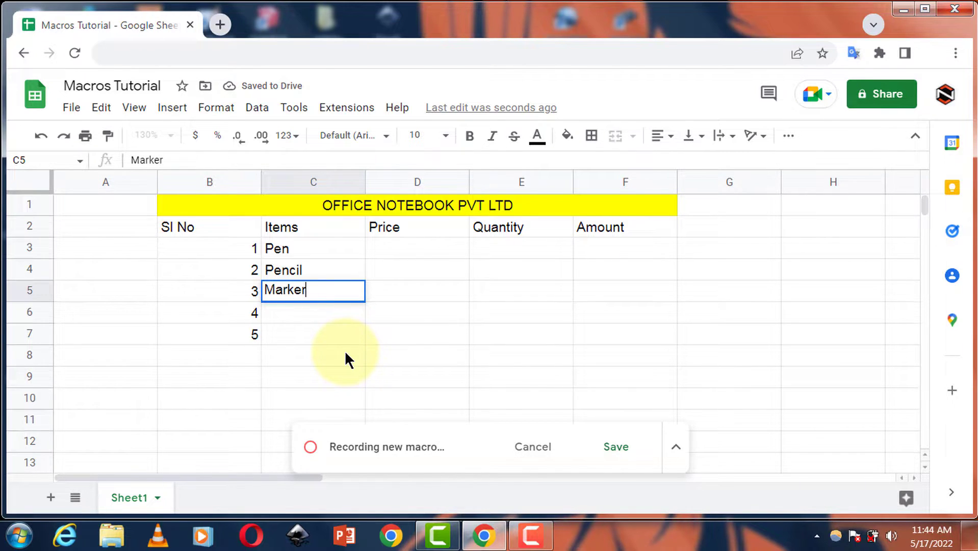
{"action": "key", "text": "Return"}
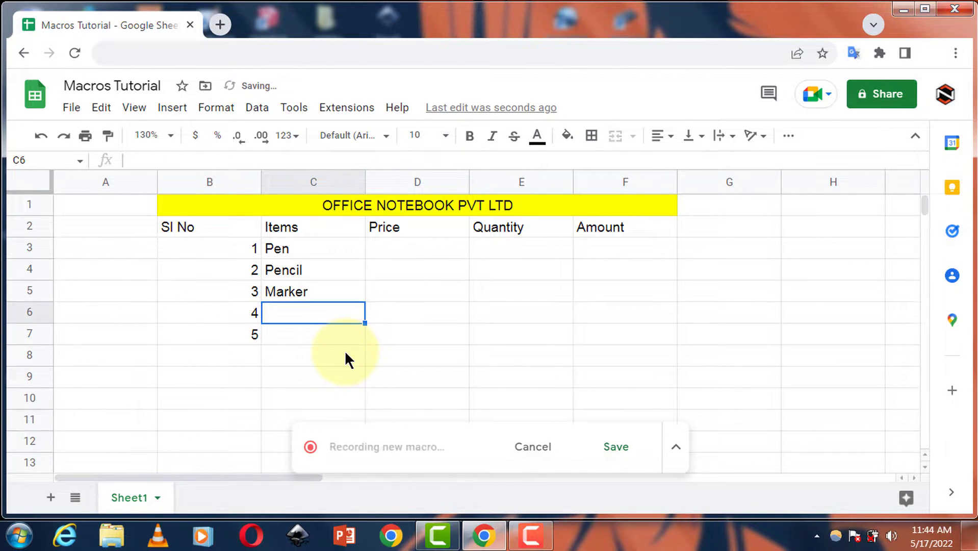
{"action": "type", "text": "Chalk"}
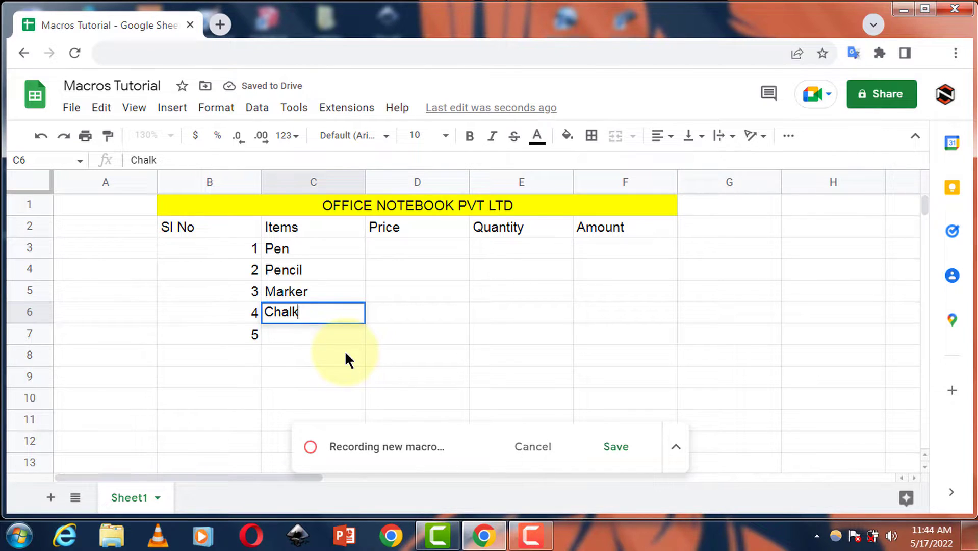
{"action": "key", "text": "Return"}
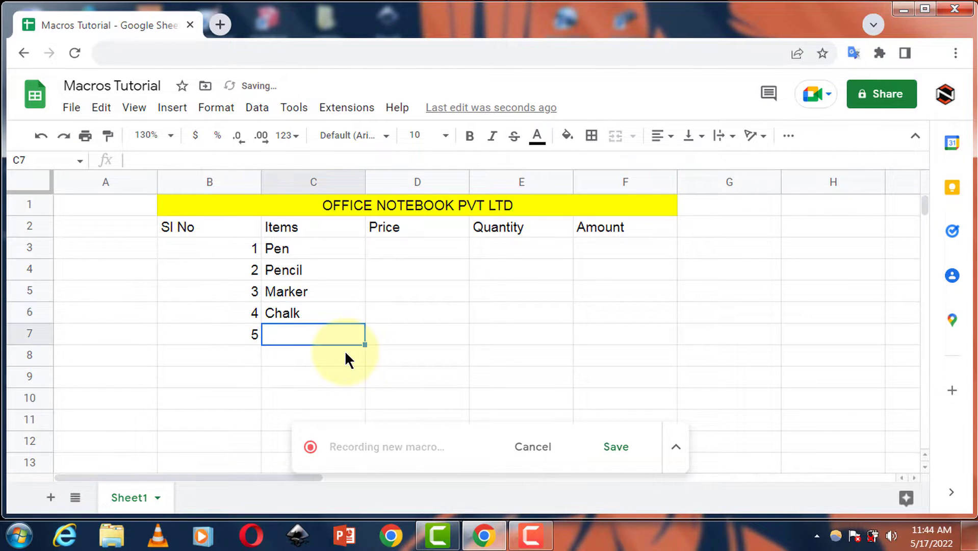
{"action": "type", "text": "Eraser"}
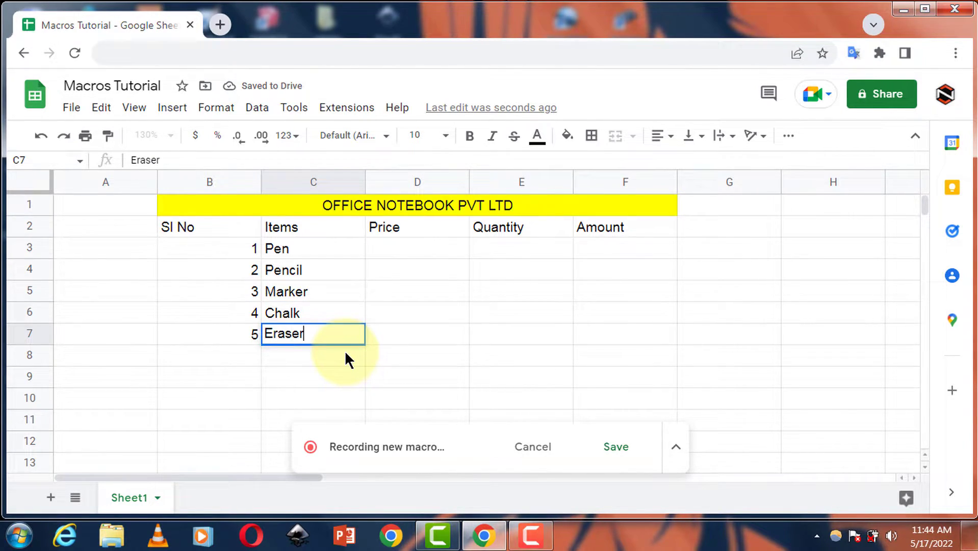
{"action": "key", "text": "Return"}
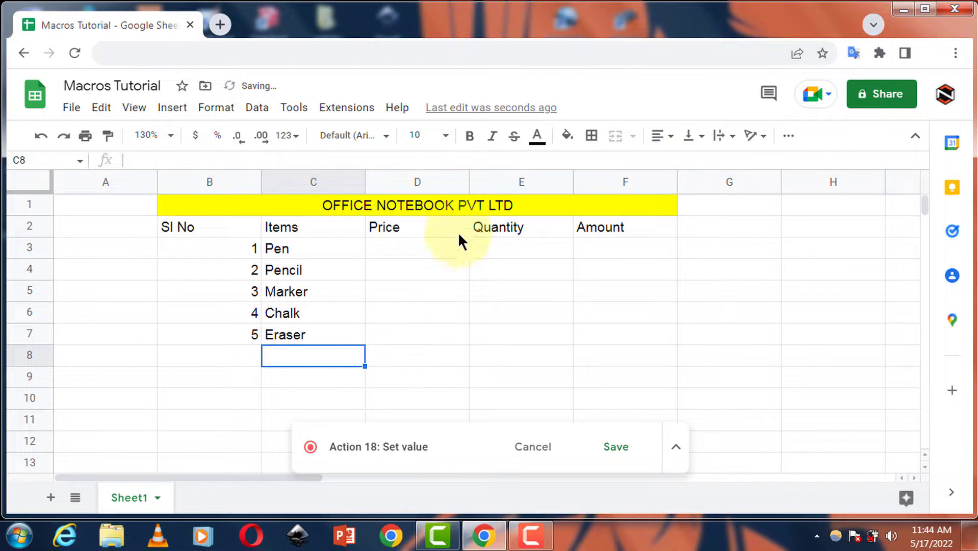
- Enter the formula =D3*E3 in cell F3 to multiply the pen's price by its quantity
{"action": "left_click", "coordinate": [507, 247]}
{"action": "left_click", "coordinate": [610, 248]}
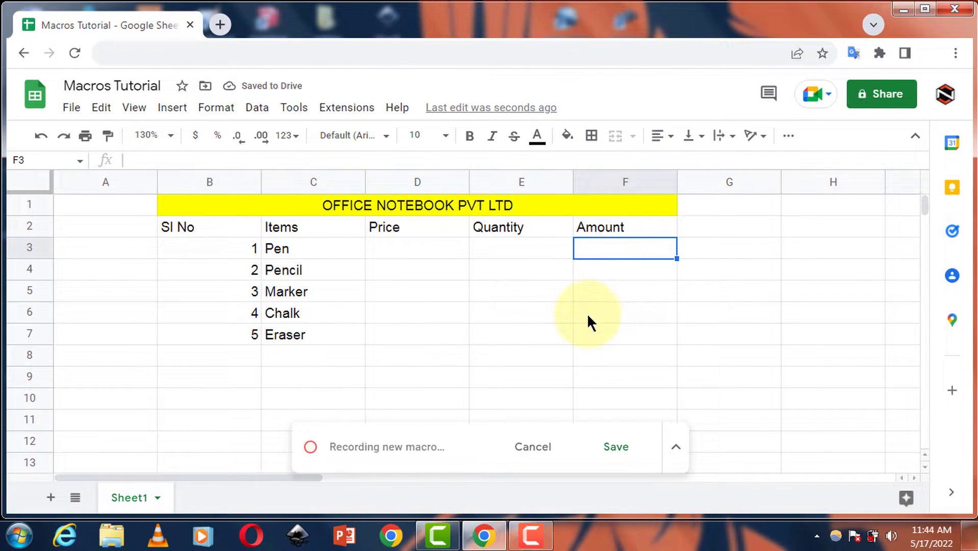
{"action": "type", "text": "="}
{"action": "left_click", "coordinate": [421, 245]}
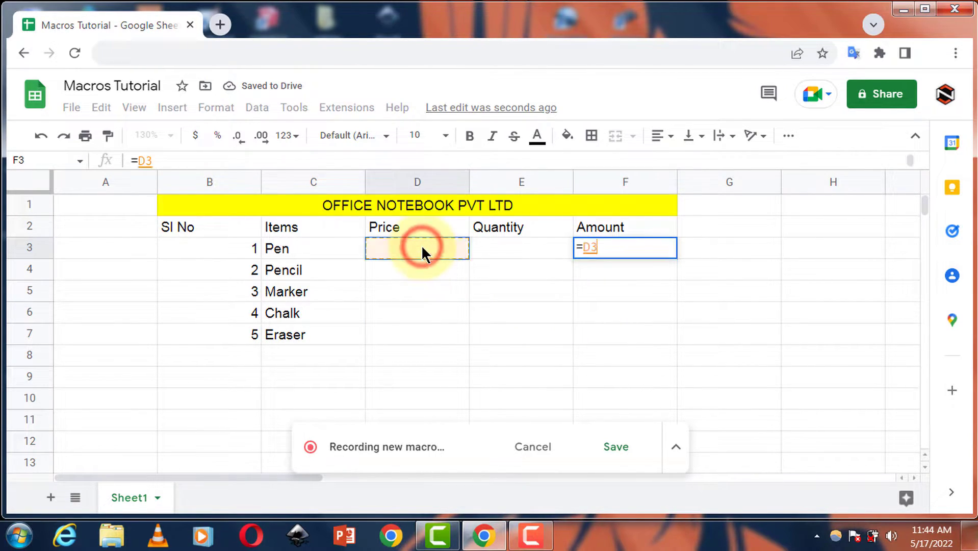
{"action": "type", "text": "*"}
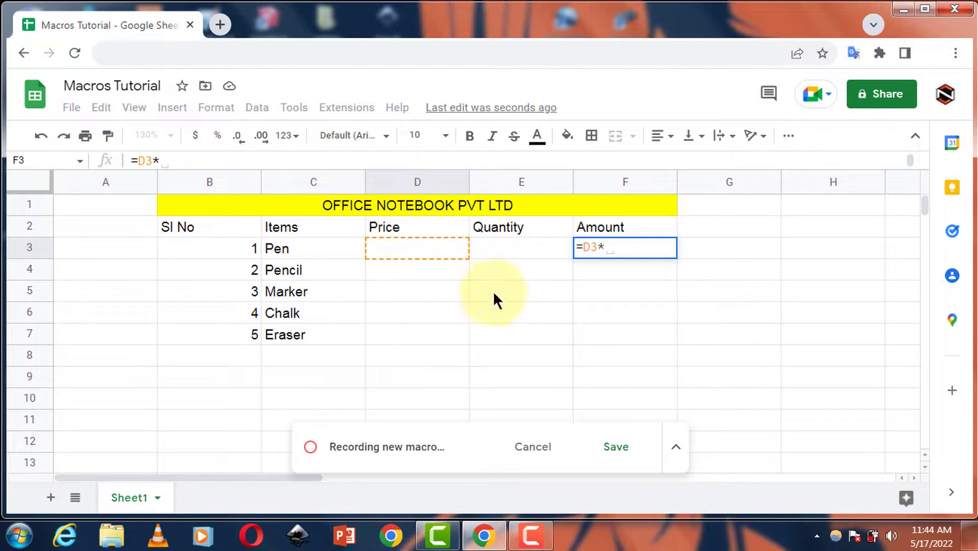
{"action": "left_click", "coordinate": [503, 247]}
{"action": "key", "text": "Return"}
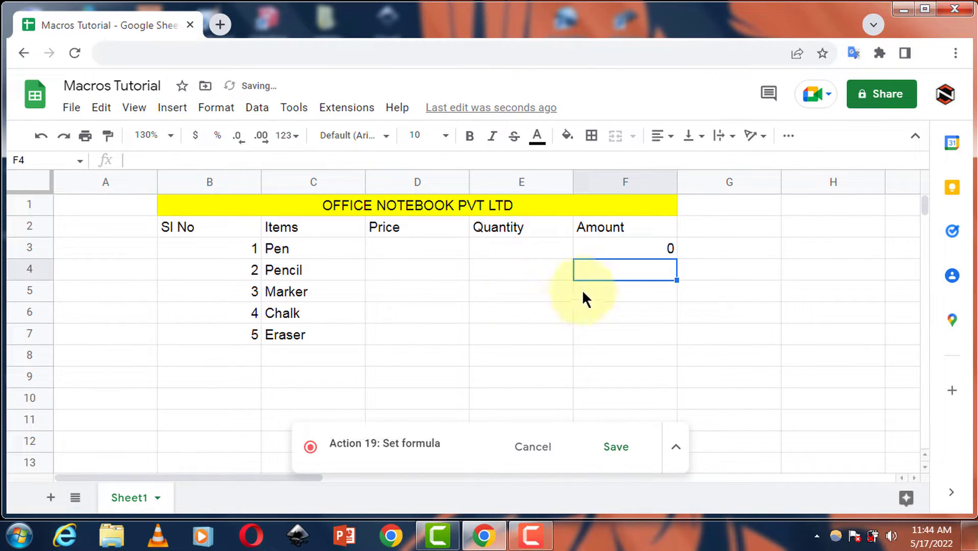
- Fill the Amount formula from F3 down to F7 for the remaining items
{"action": "left_click", "coordinate": [628, 248]}
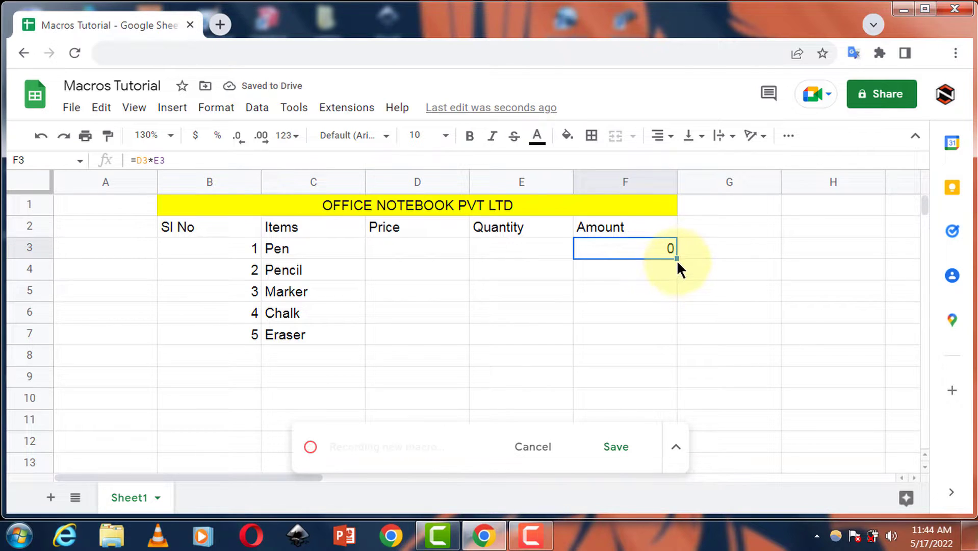
{"action": "left_click_drag", "start_coordinate": [674, 257], "coordinate": [674, 341]}
{"action": "left_click", "coordinate": [742, 342]}
{"action": "key", "text": "Left"}
{"action": "key", "text": "Down"}
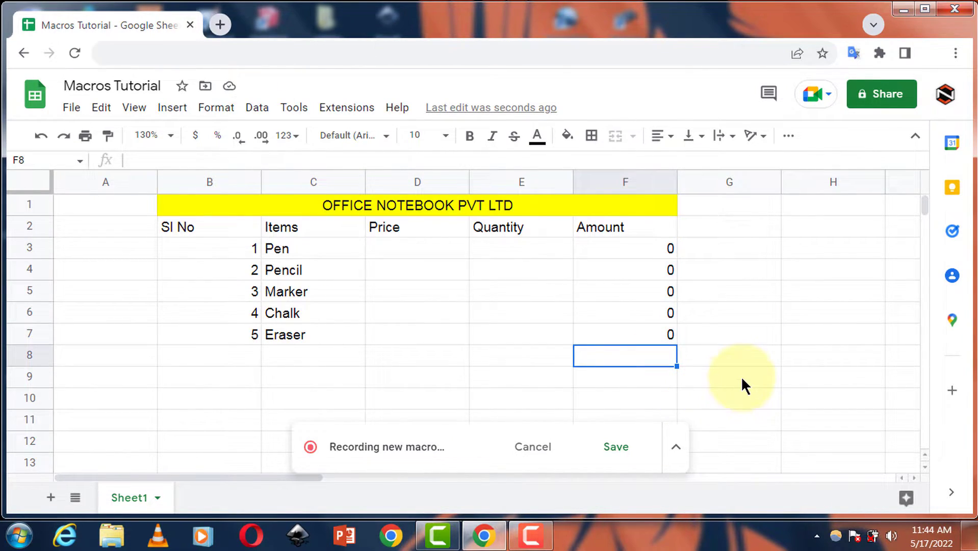
- Merge cells B8 through D8 into one cell and enter Total in it
{"action": "left_click_drag", "start_coordinate": [209, 355], "coordinate": [416, 364]}
{"action": "left_click", "coordinate": [216, 108]}
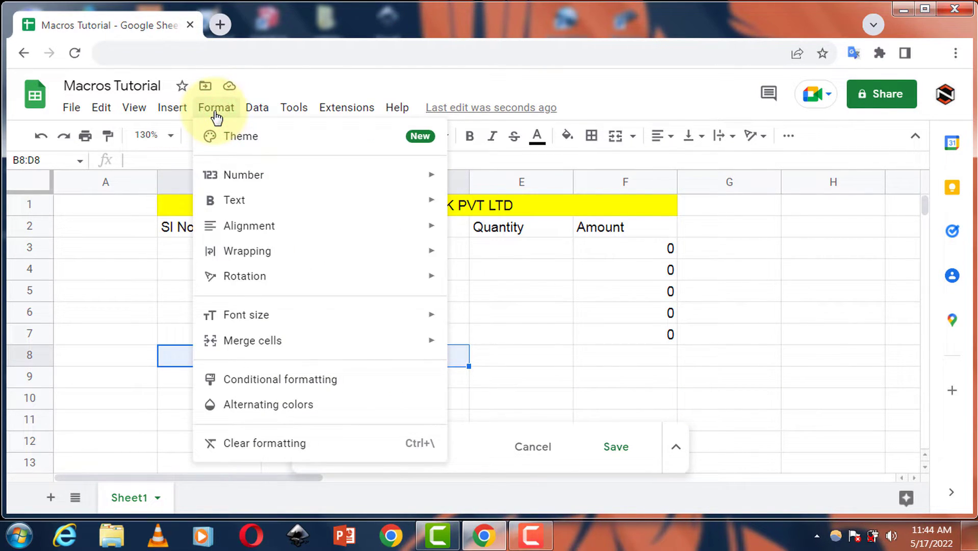
{"action": "mouse_move", "coordinate": [257, 342]}
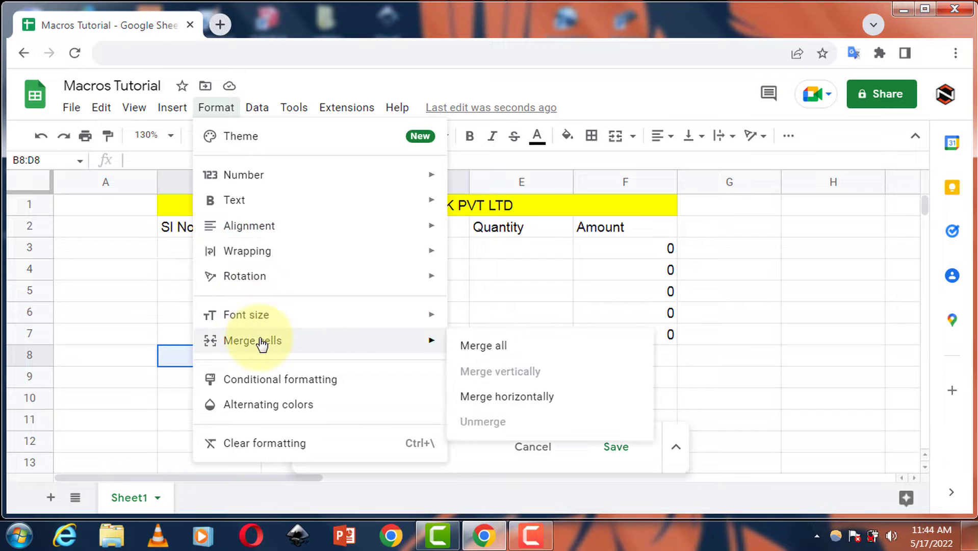
{"action": "left_click", "coordinate": [494, 348]}
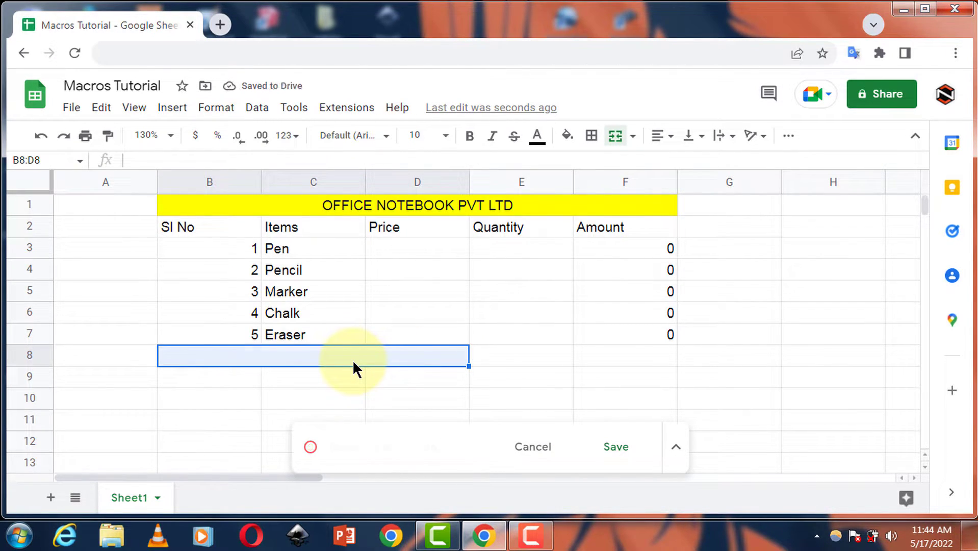
{"action": "type", "text": "Total"}
{"action": "left_click", "coordinate": [390, 395]}
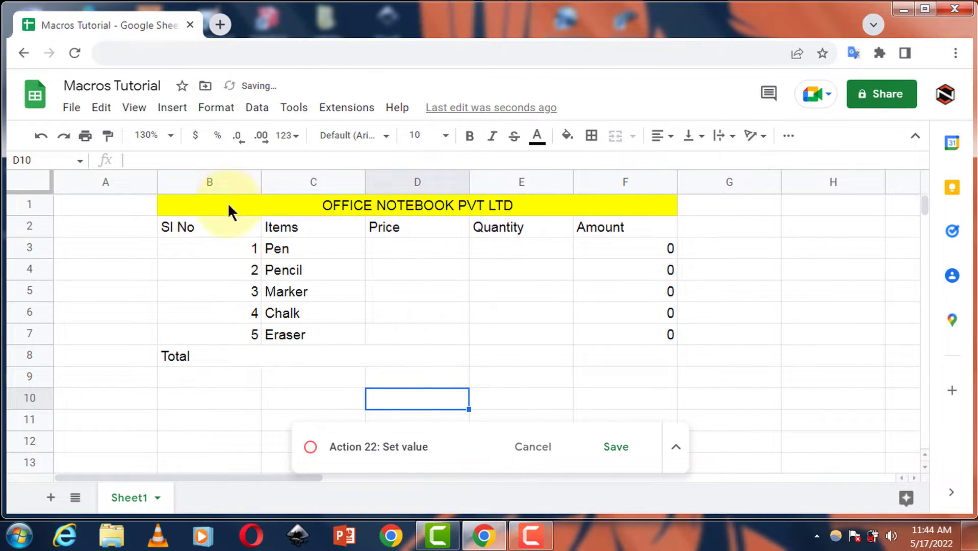
- Narrow column B to fit the Sl No header and centre the Total label horizontally in its merged cell
{"action": "left_click_drag", "start_coordinate": [260, 168], "coordinate": [211, 181]}
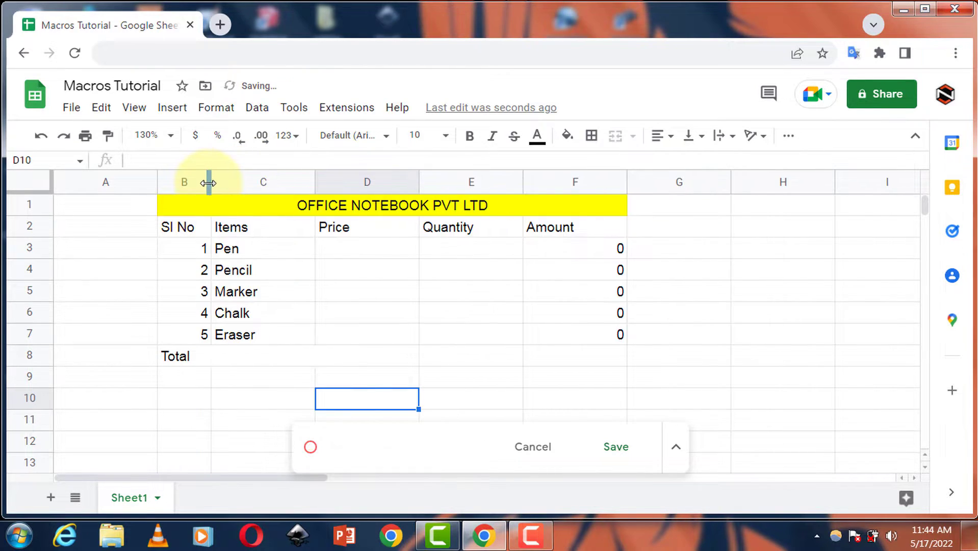
{"action": "left_click", "coordinate": [266, 355]}
{"action": "left_click", "coordinate": [664, 135]}
{"action": "left_click", "coordinate": [680, 161]}
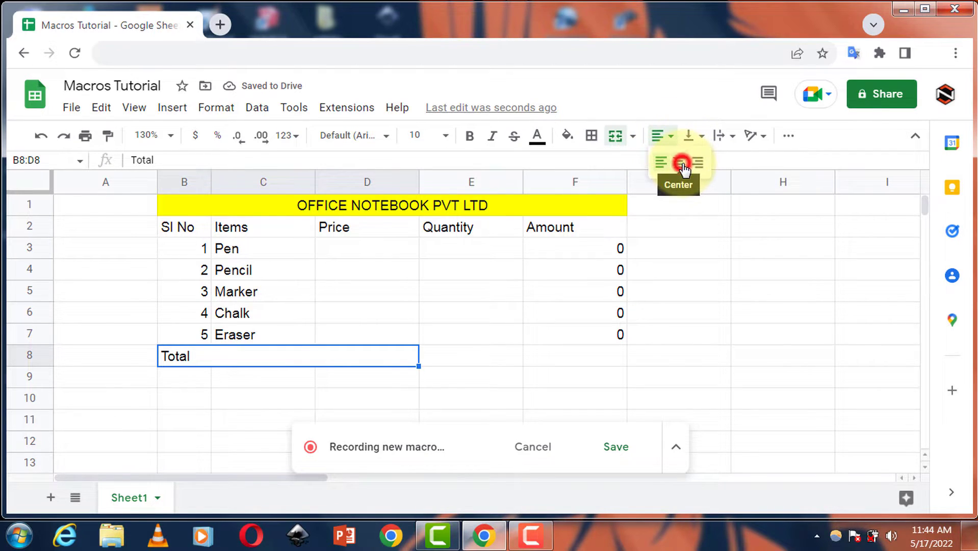
{"action": "left_click", "coordinate": [701, 313]}
- Enter =sum(E3:E7) in cell E8 to total the Quantity column
{"action": "left_click", "coordinate": [460, 352]}
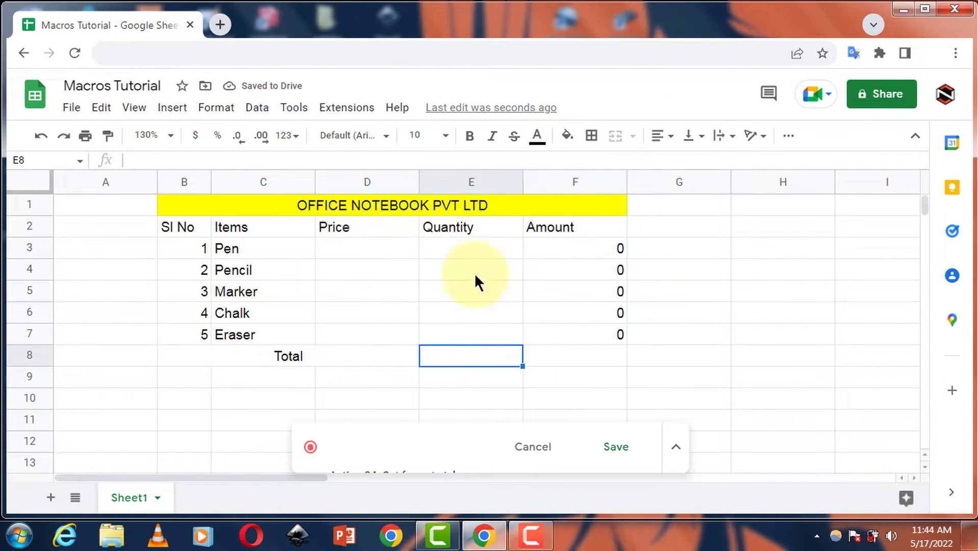
{"action": "type", "text": "=sum"}
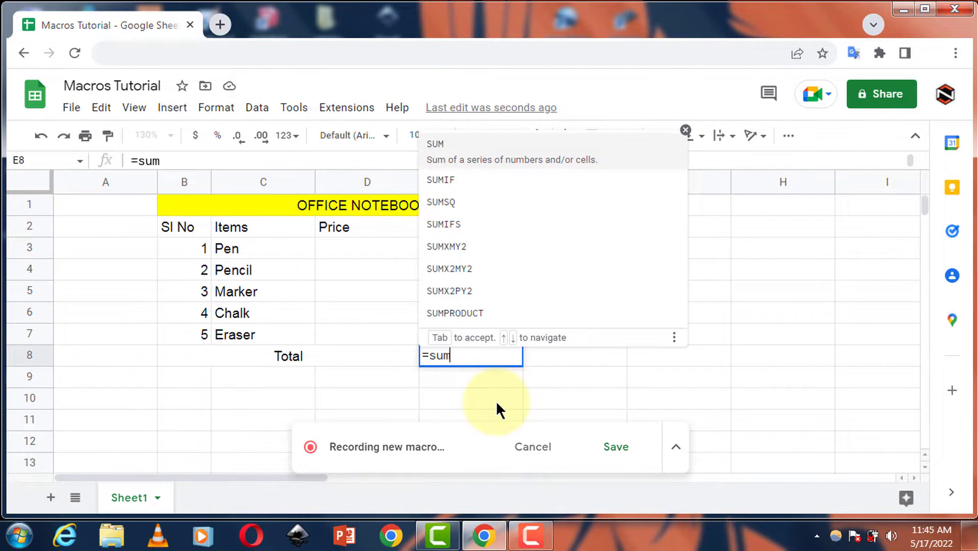
{"action": "type", "text": "("}
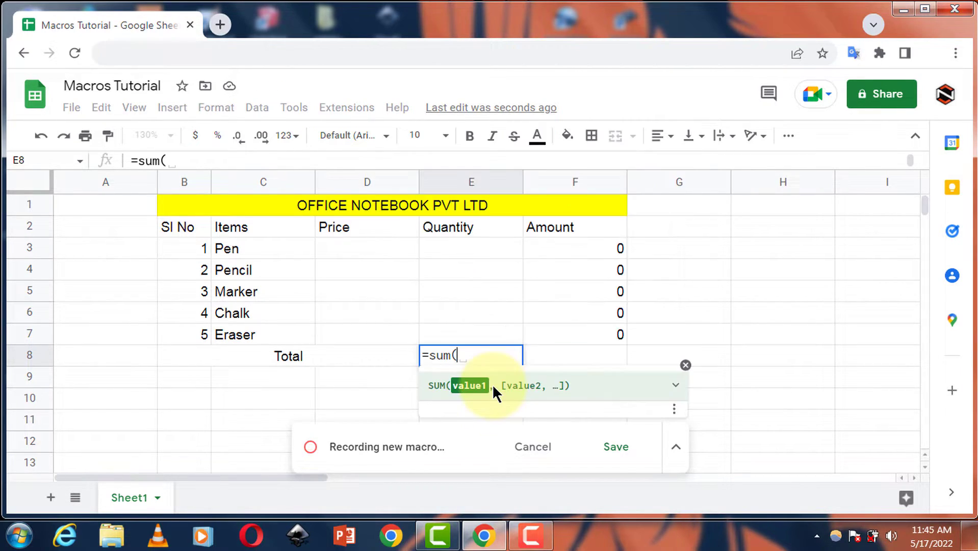
{"action": "left_click_drag", "start_coordinate": [461, 248], "coordinate": [466, 329]}
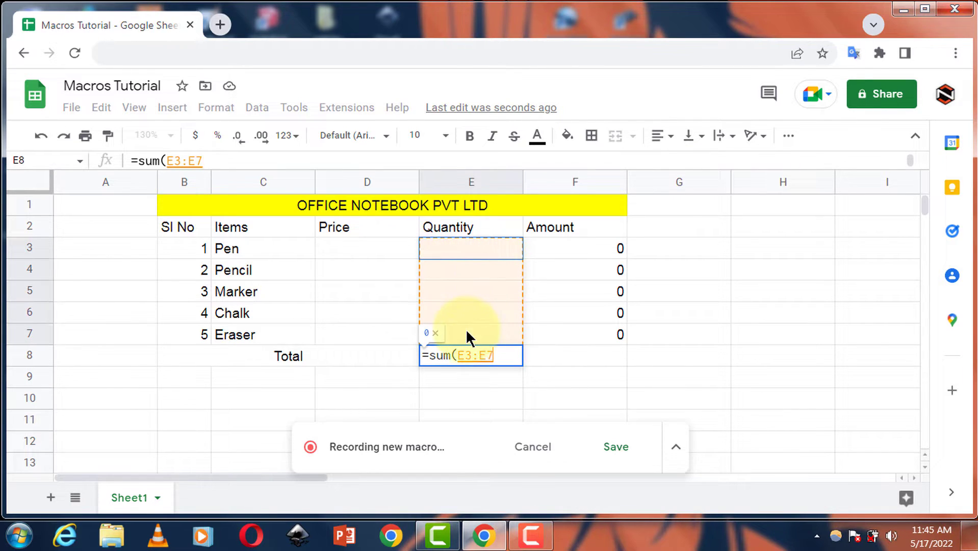
{"action": "type", "text": ")"}
{"action": "key", "text": "Return"}
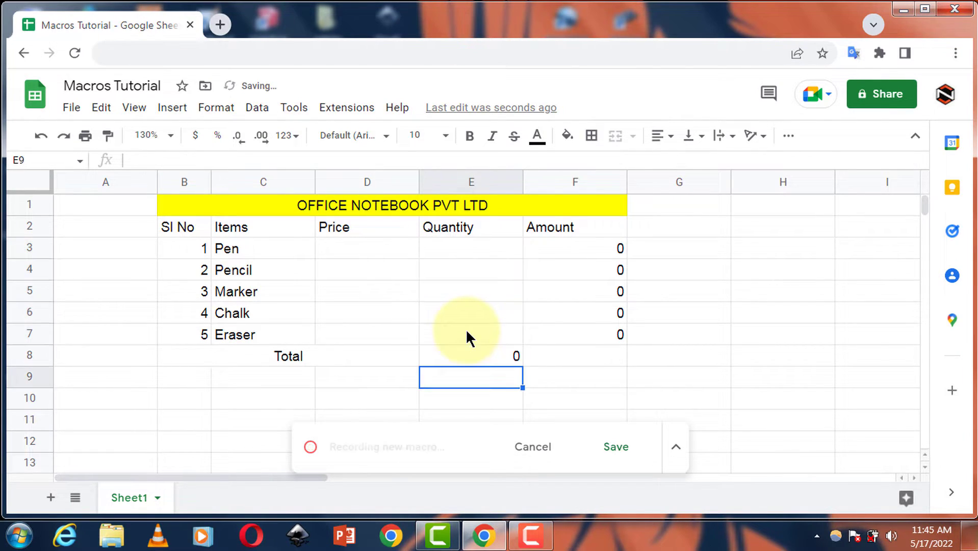
- Enter =sum(F3:F7) in cell F8 to total the Amount column
{"action": "left_click", "coordinate": [555, 355]}
{"action": "type", "text": "=sum"}
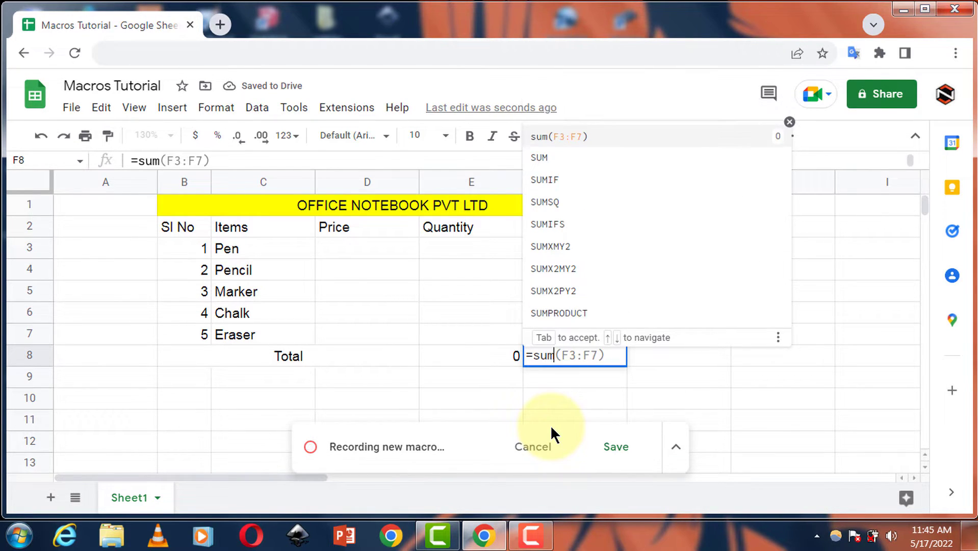
{"action": "key", "text": "Tab"}
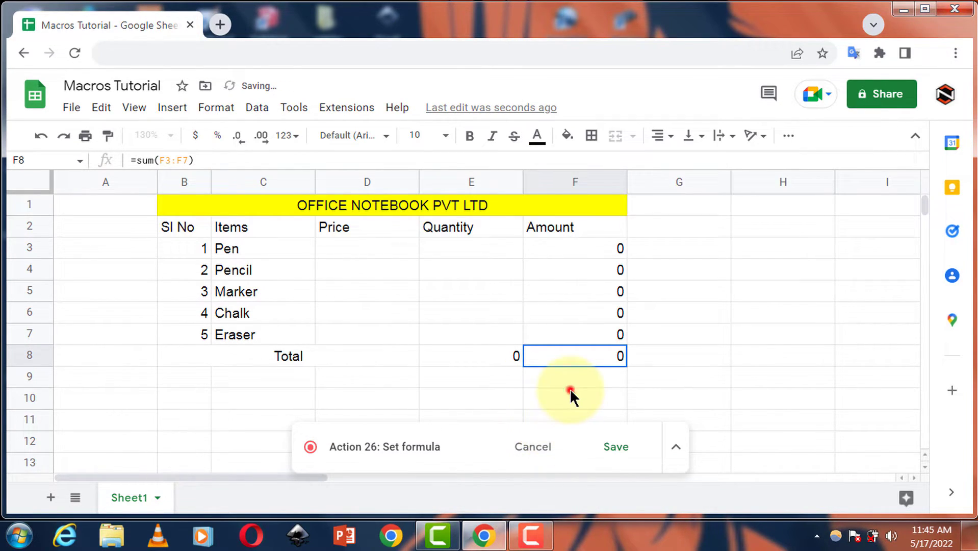
{"action": "left_click", "coordinate": [569, 383]}
- Fill the merged Total cell's background with light green
{"action": "left_click", "coordinate": [326, 357]}
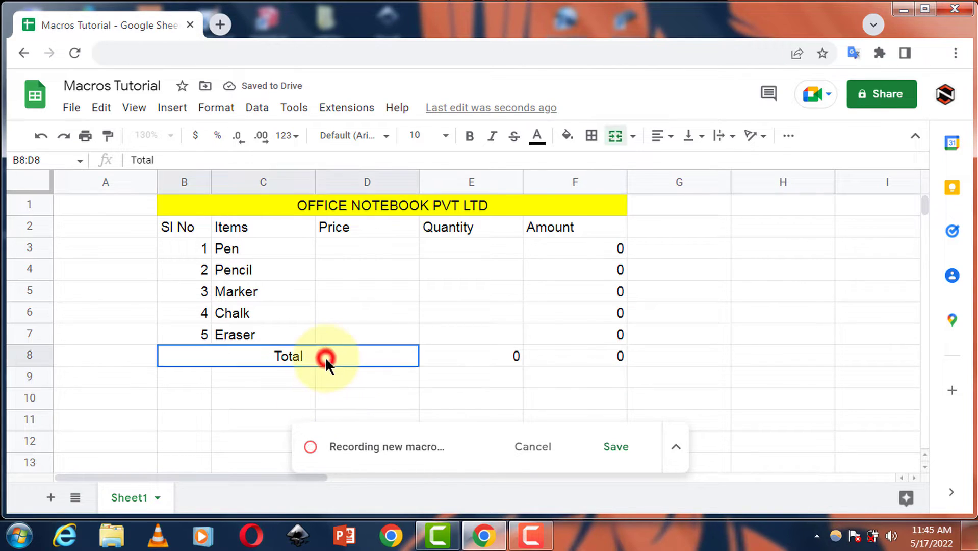
{"action": "left_click", "coordinate": [569, 135]}
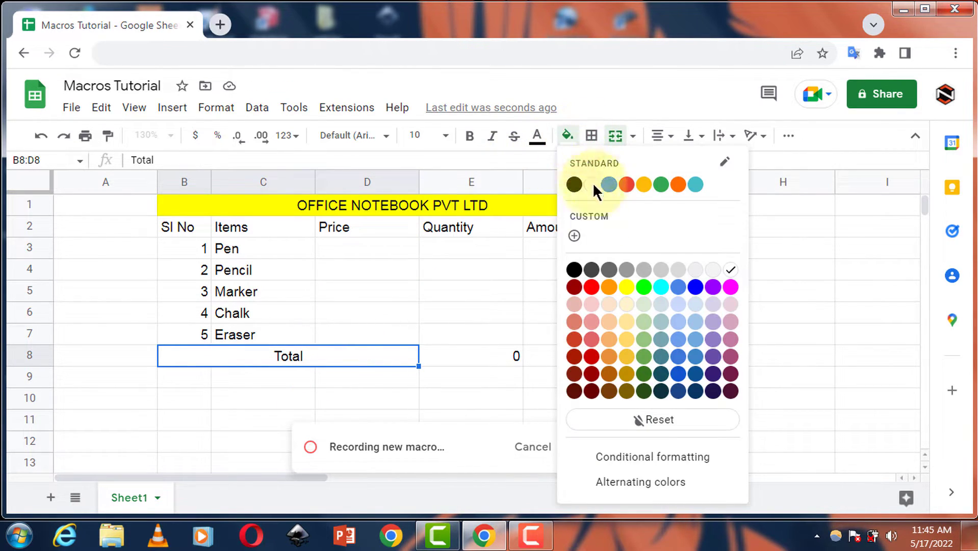
{"action": "left_click", "coordinate": [644, 322]}
{"action": "left_click", "coordinate": [792, 318]}
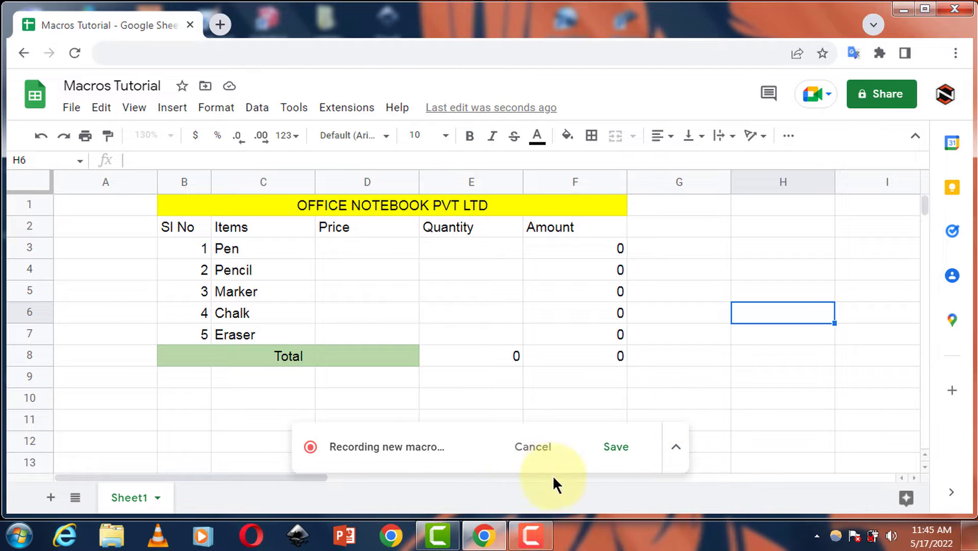
- Finish recording the macro and name it Shop 1
{"action": "left_click", "coordinate": [608, 451]}
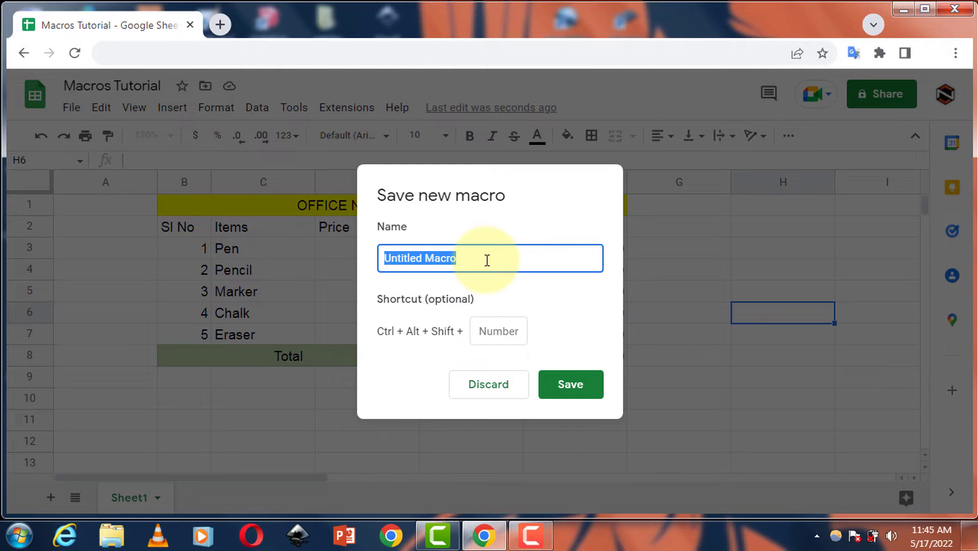
{"action": "type", "text": "Sho"}
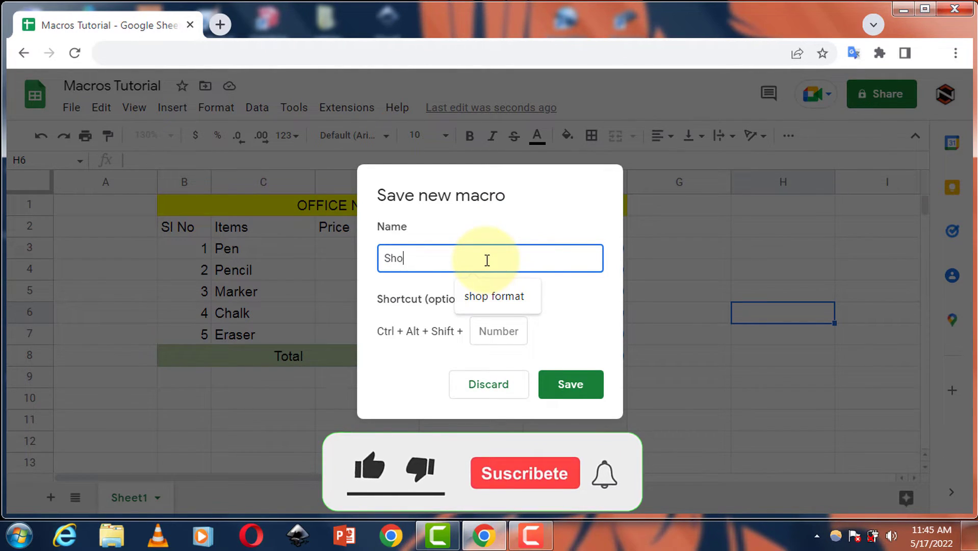
{"action": "type", "text": "p 1"}
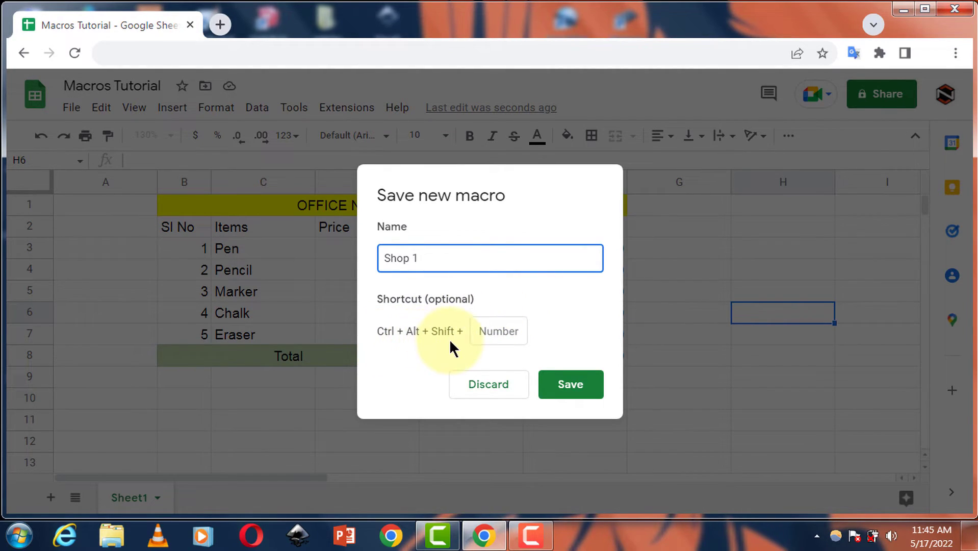
- Try to save the macro with the letter M as its shortcut character
{"action": "left_click", "coordinate": [498, 330]}
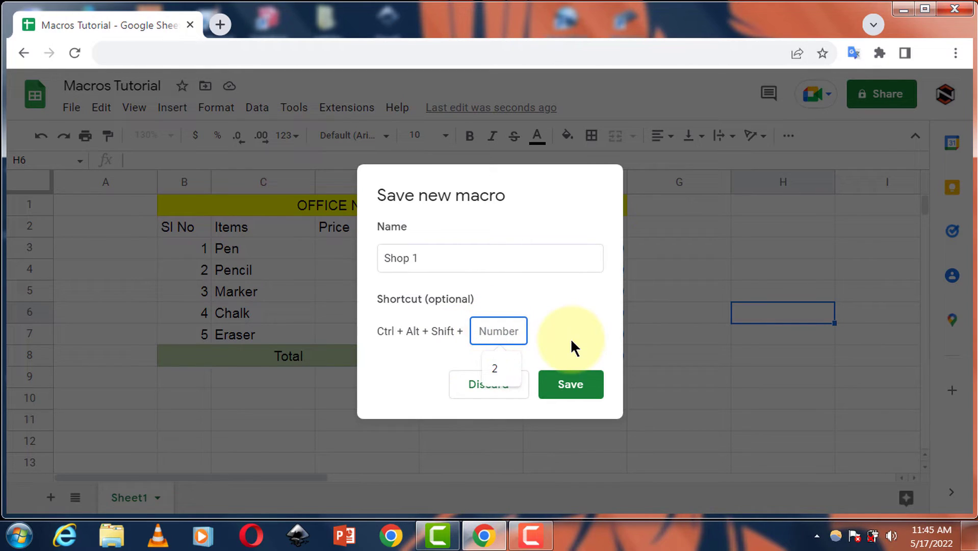
{"action": "type", "text": "M"}
{"action": "left_click", "coordinate": [564, 382]}
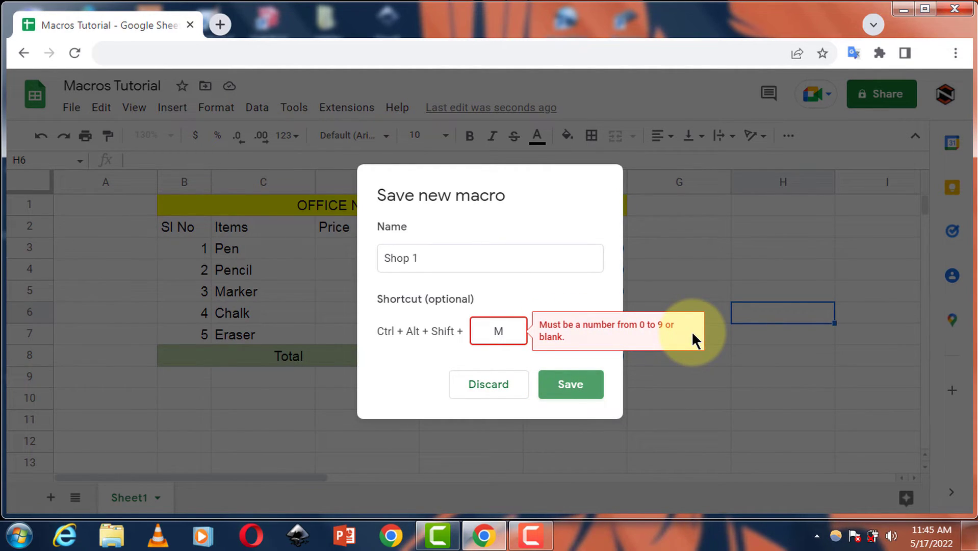
- Set the macro's shortcut number to 1 and save the macro
{"action": "double_click", "coordinate": [498, 331]}
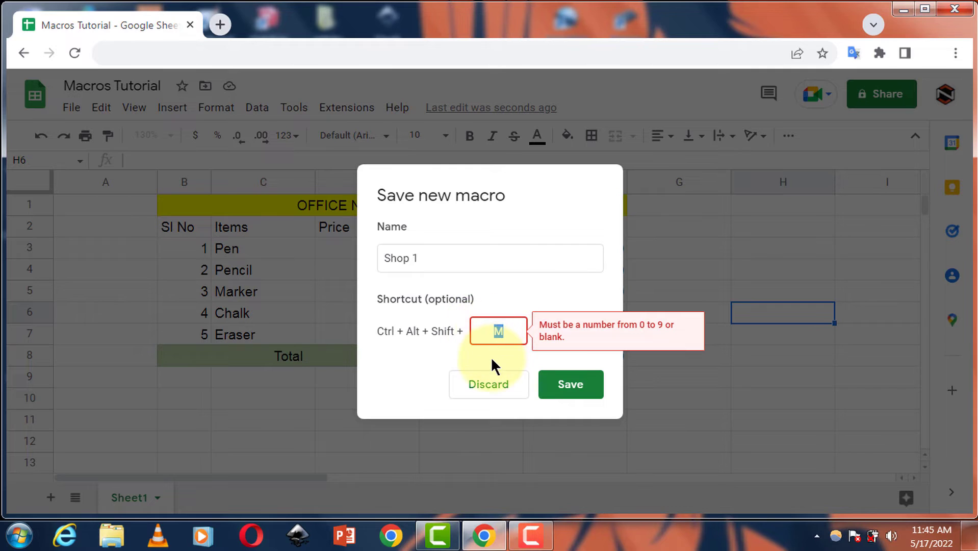
{"action": "type", "text": "1"}
{"action": "left_click", "coordinate": [557, 385]}
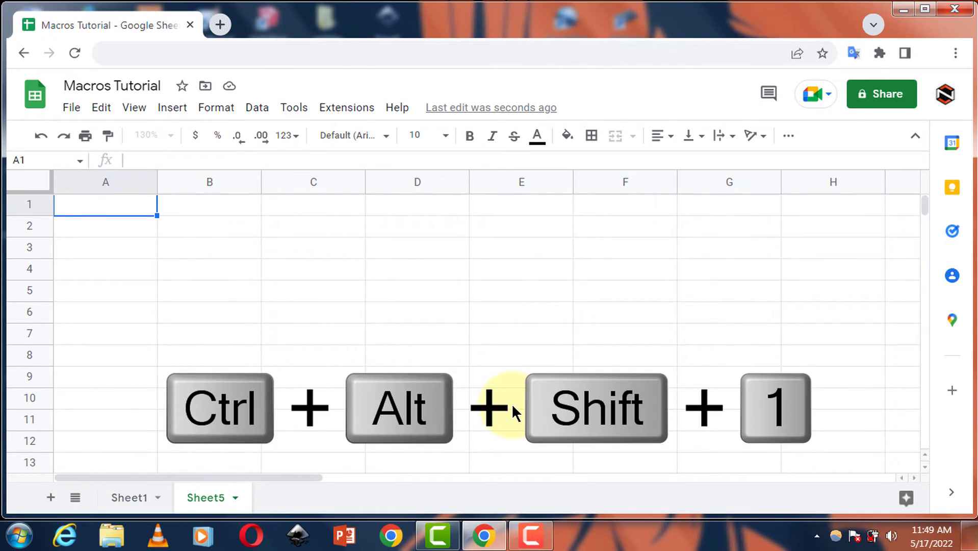
- Run the Shop 1 macro on the blank Sheet5
{"action": "key", "text": "ctrl+alt+shift+1"}
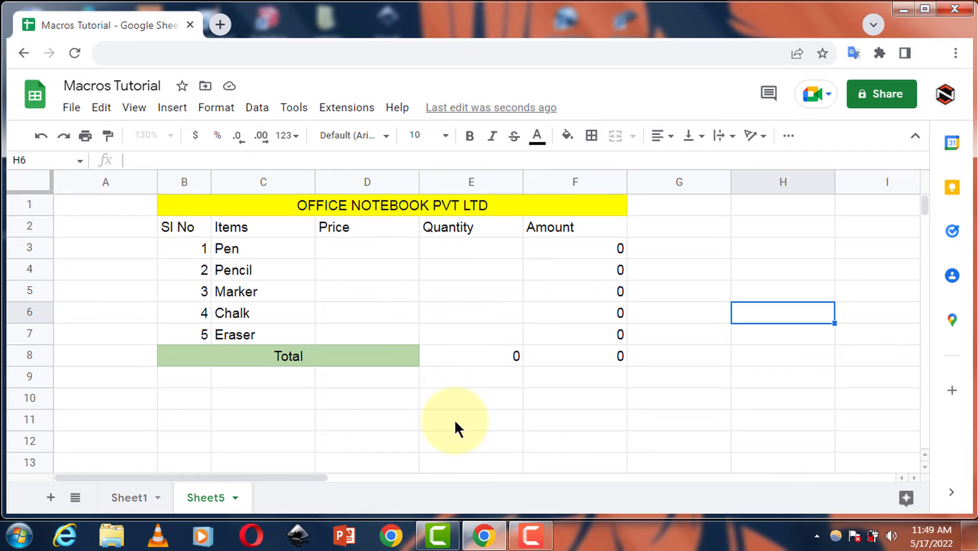
- Examine the Shop 1 macro's management options, including script editing and removal, and leave the macro manager without changes
{"action": "left_click", "coordinate": [361, 113]}
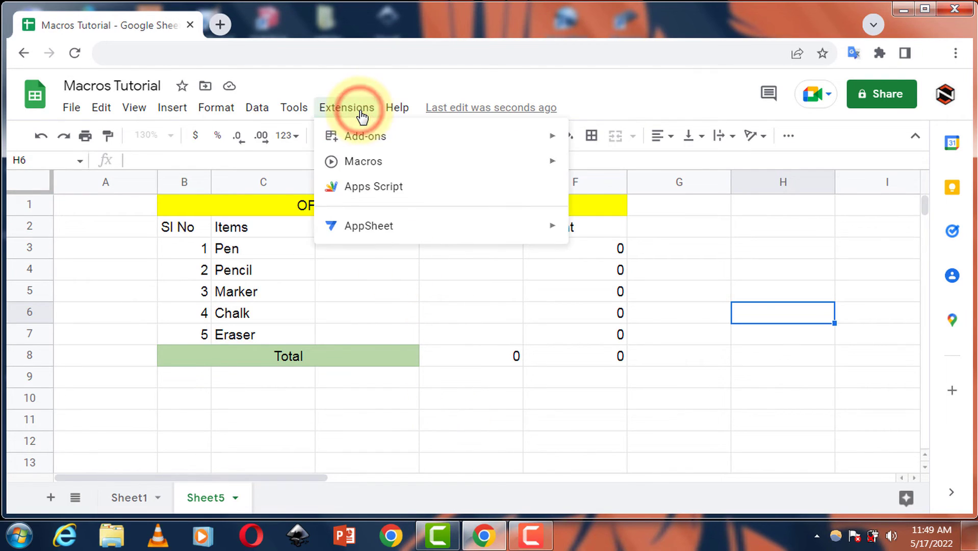
{"action": "mouse_move", "coordinate": [489, 171]}
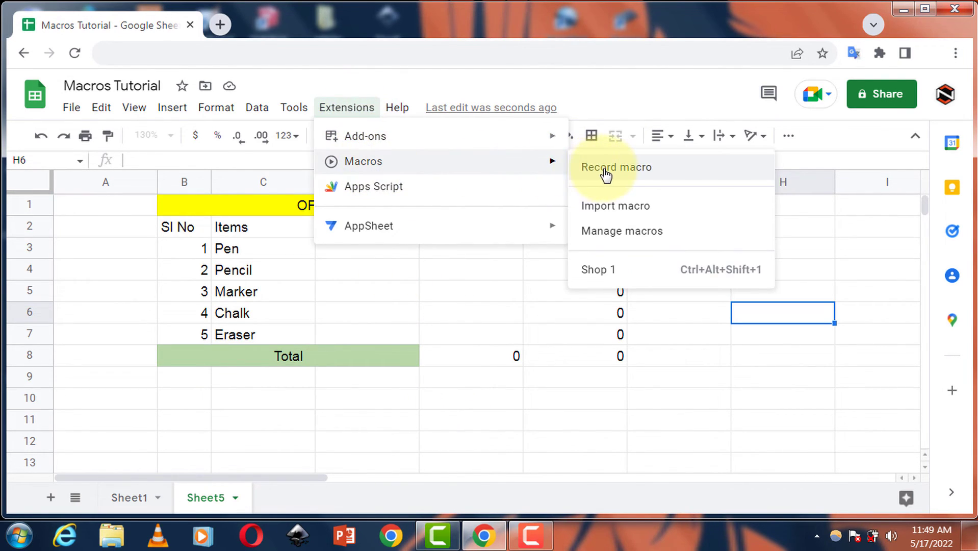
{"action": "left_click", "coordinate": [621, 236]}
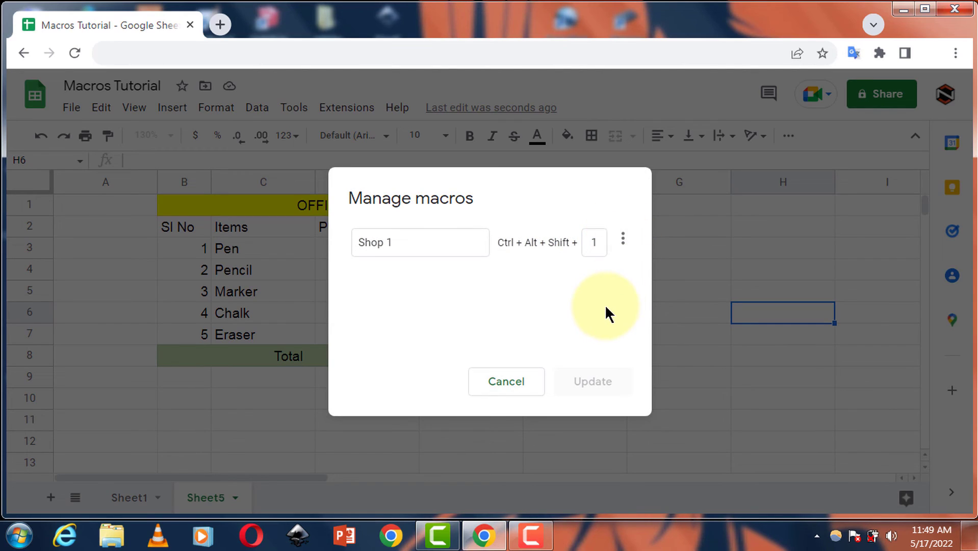
{"action": "left_click", "coordinate": [624, 238]}
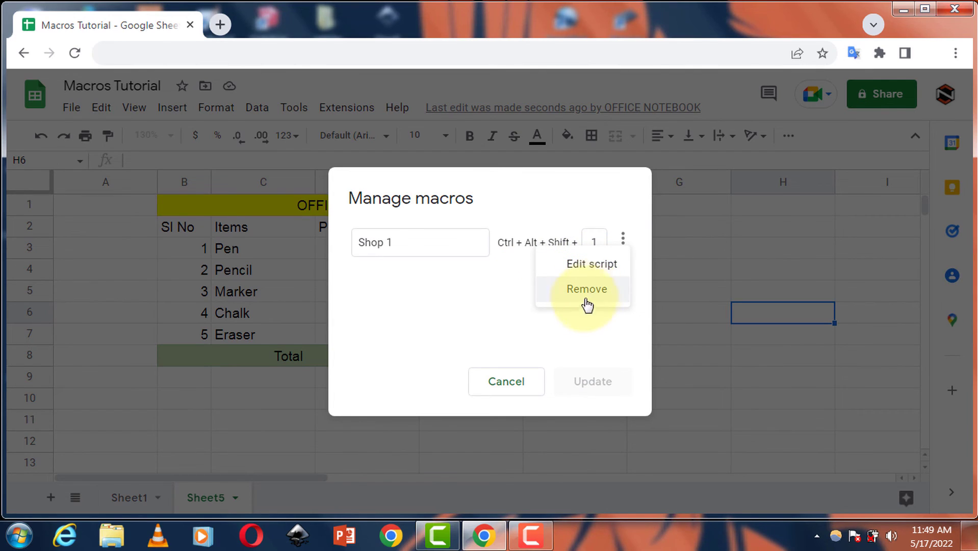
{"action": "left_click", "coordinate": [551, 336]}
{"action": "left_click", "coordinate": [498, 382]}
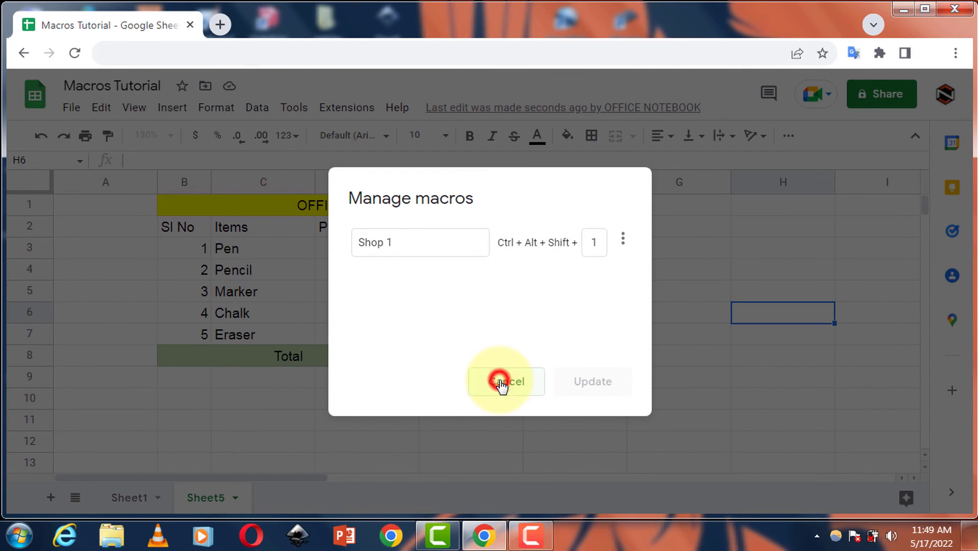